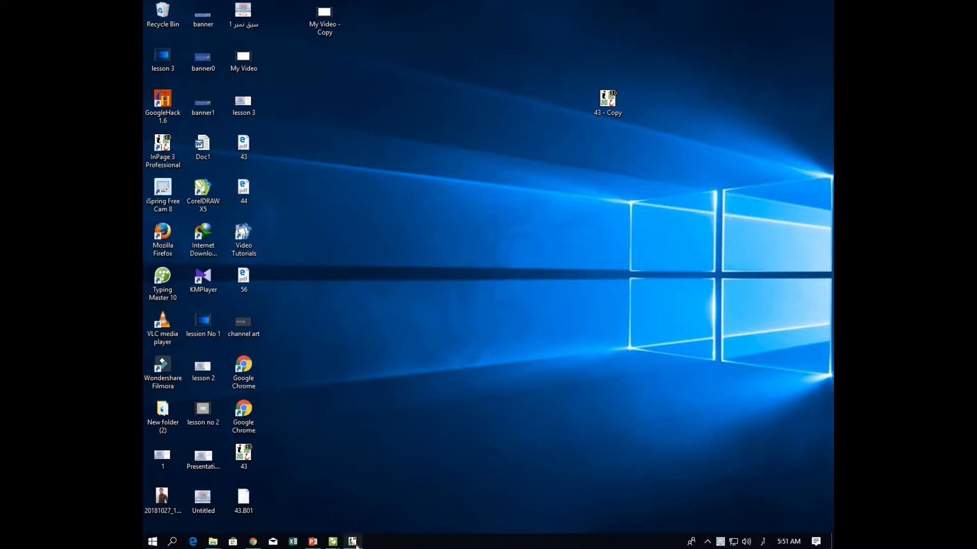
# - Switch to the InPage document "43 - Copy" and maximize its window
pyautogui.moveTo(354, 545)
pyautogui.click(352, 541)
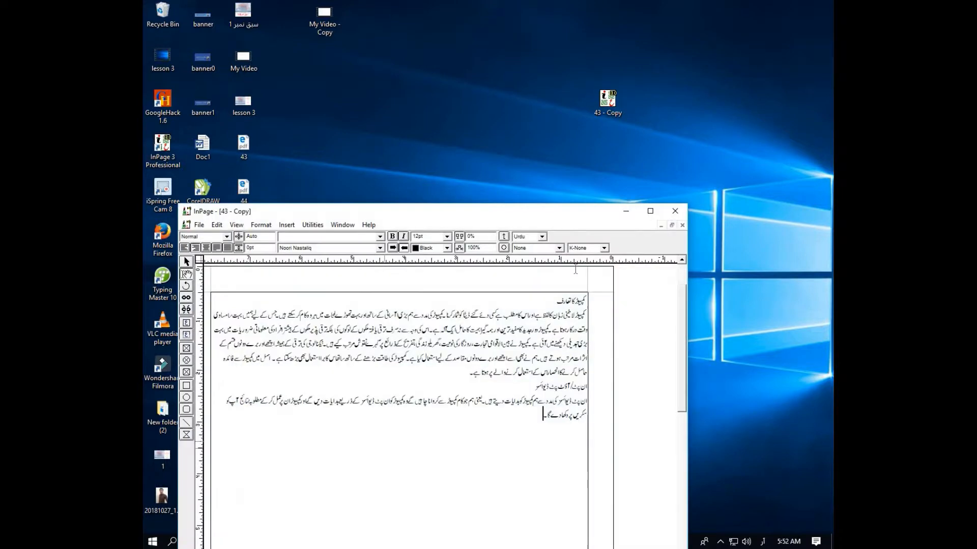
pyautogui.click(650, 211)
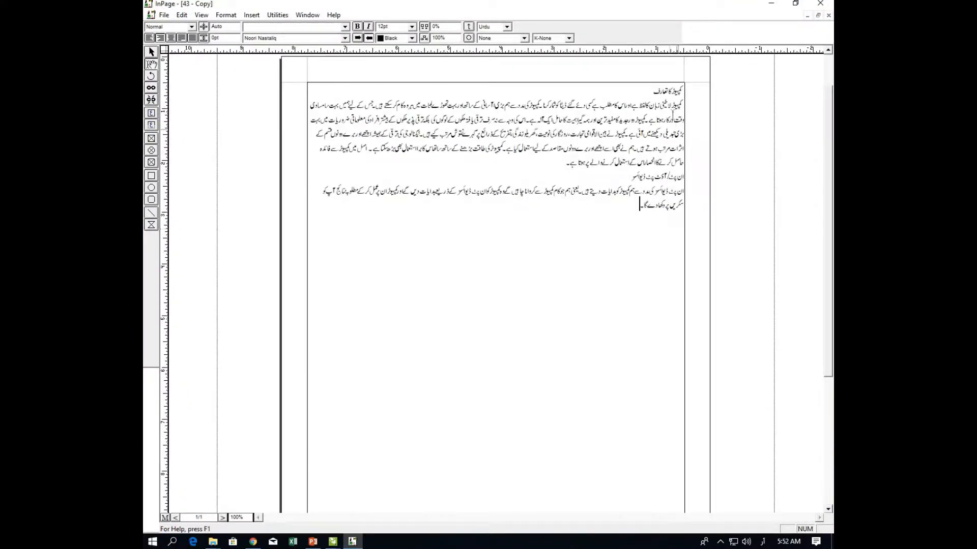
pyautogui.click(682, 90)
pyautogui.moveTo(682, 90); pyautogui.dragTo(624, 212)
pyautogui.click(610, 234)
pyautogui.moveTo(682, 94); pyautogui.dragTo(586, 230)
pyautogui.click(539, 208)
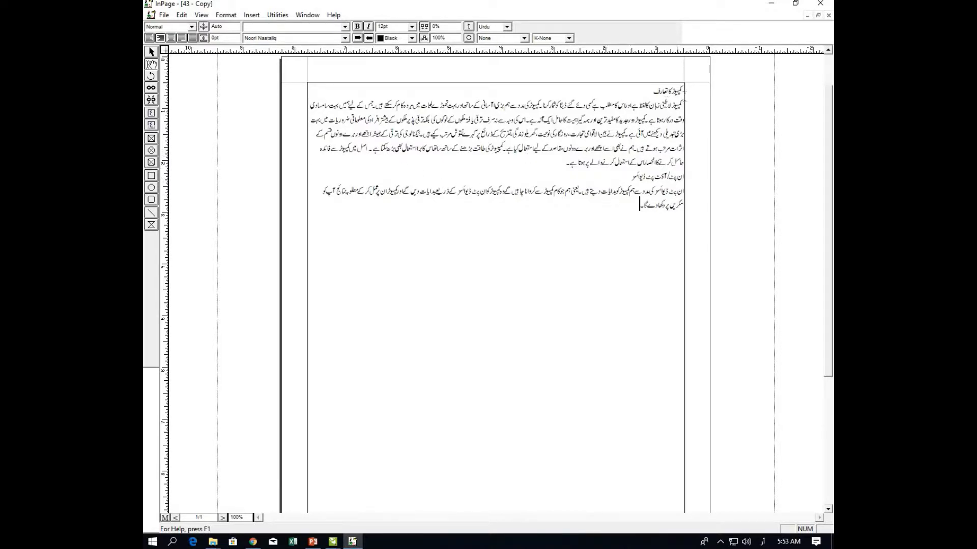
pyautogui.moveTo(680, 91); pyautogui.dragTo(605, 236)
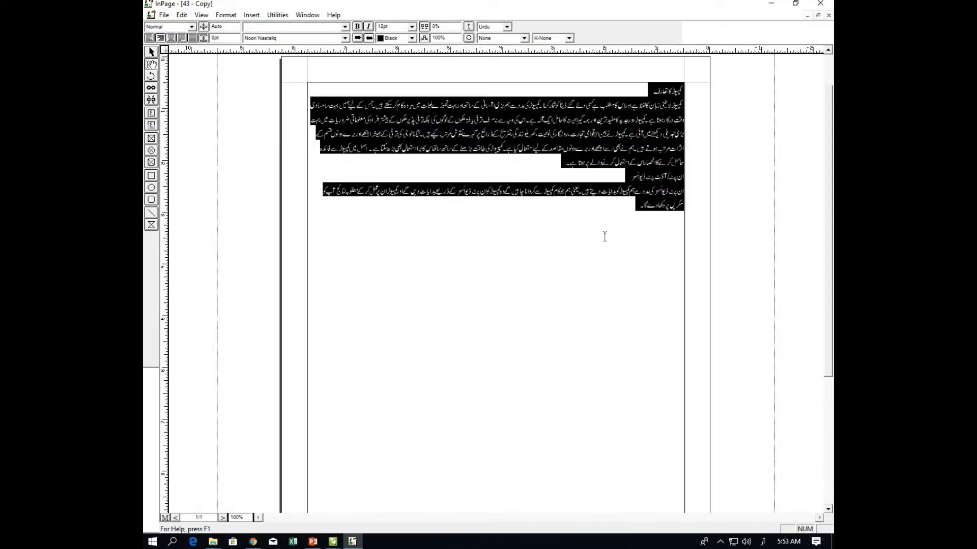
pyautogui.click(462, 271)
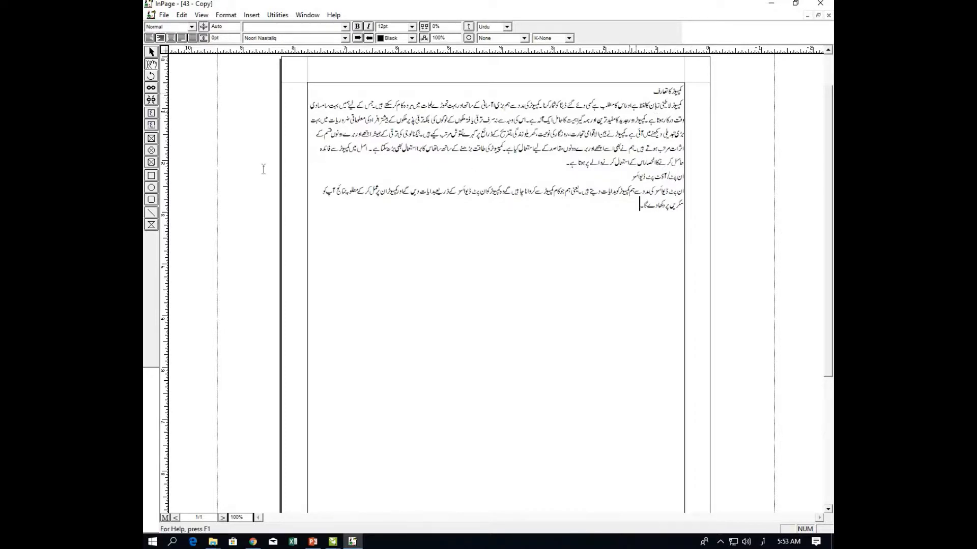
pyautogui.click(191, 26)
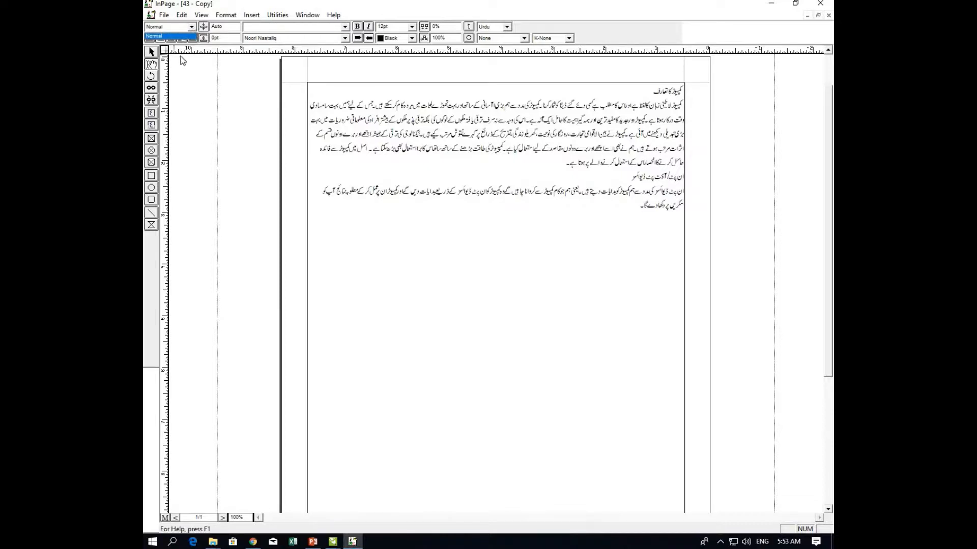
pyautogui.click(175, 38)
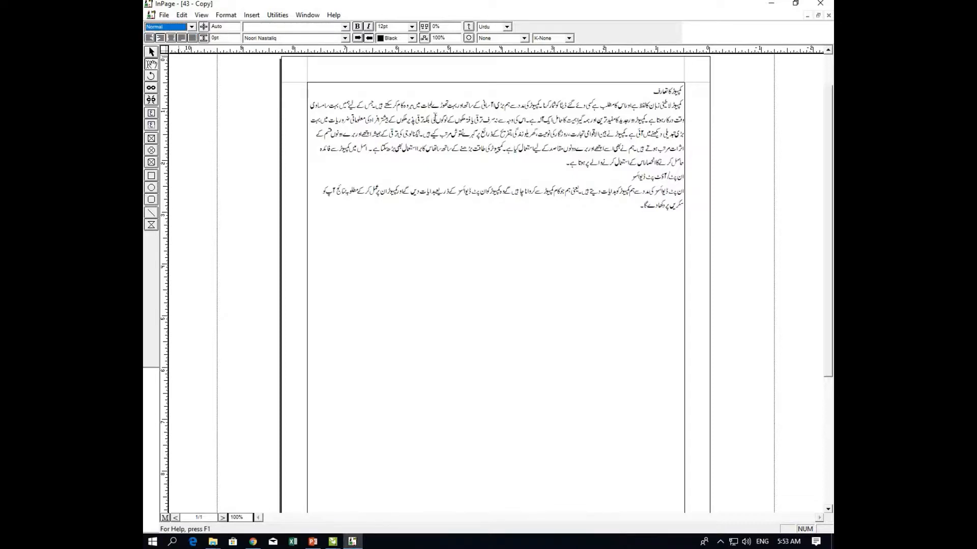
pyautogui.click(505, 264)
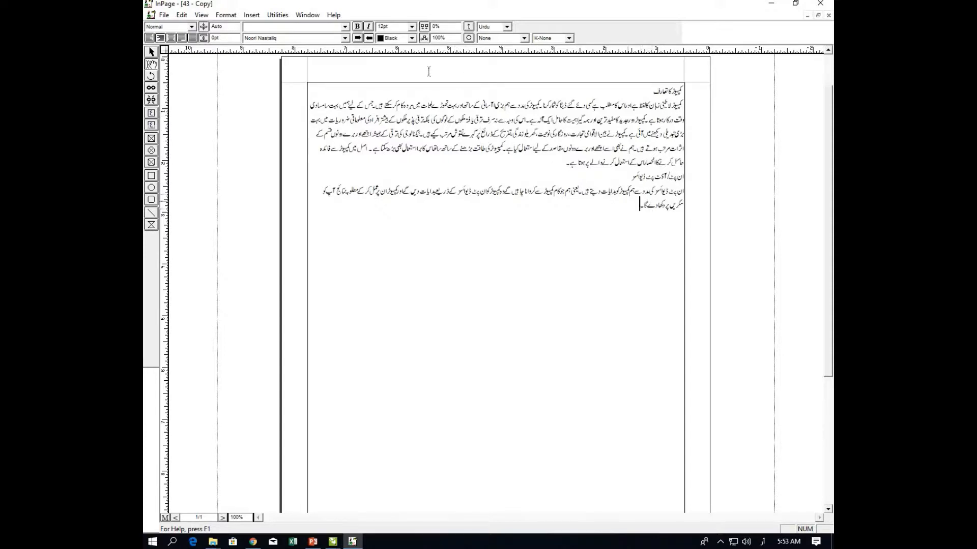
pyautogui.click(412, 27)
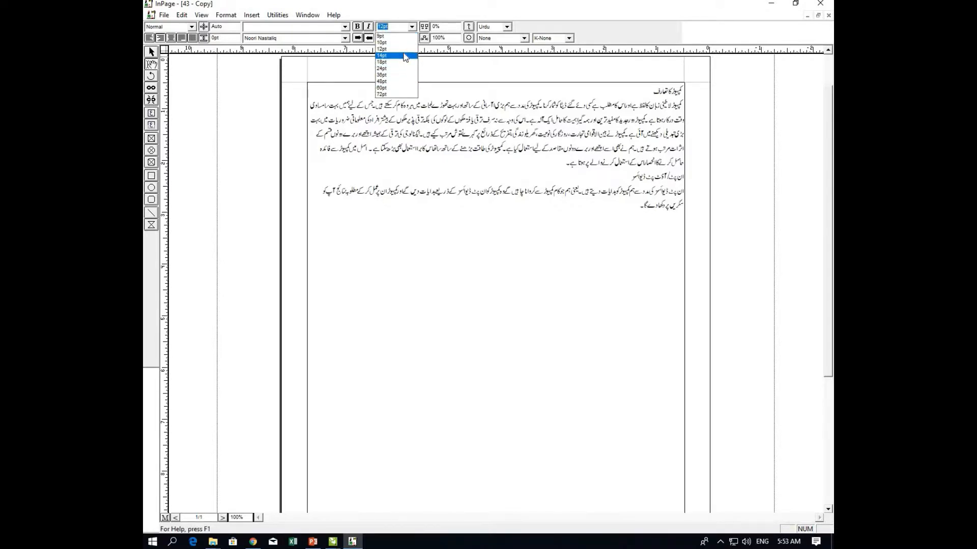
pyautogui.click(619, 230)
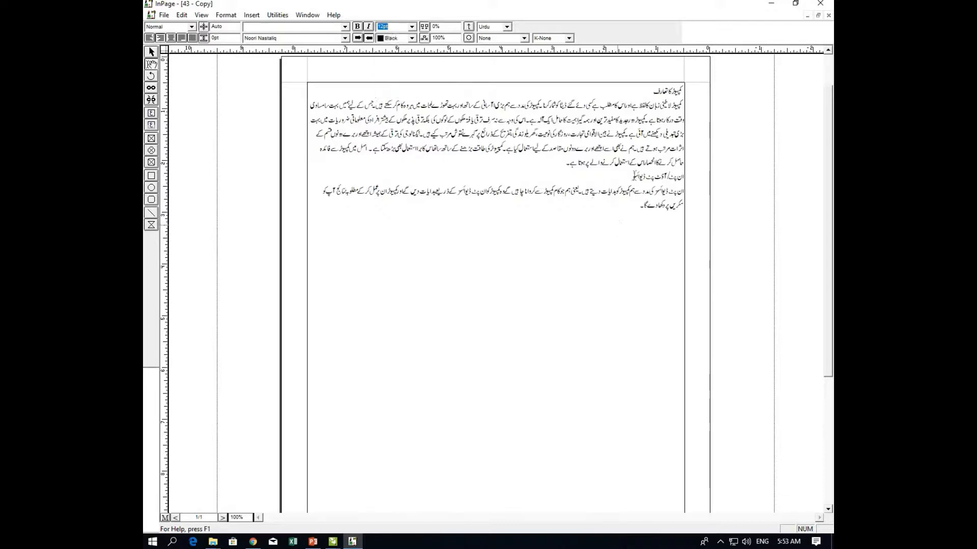
pyautogui.click(679, 91)
pyautogui.moveTo(681, 91); pyautogui.dragTo(648, 91)
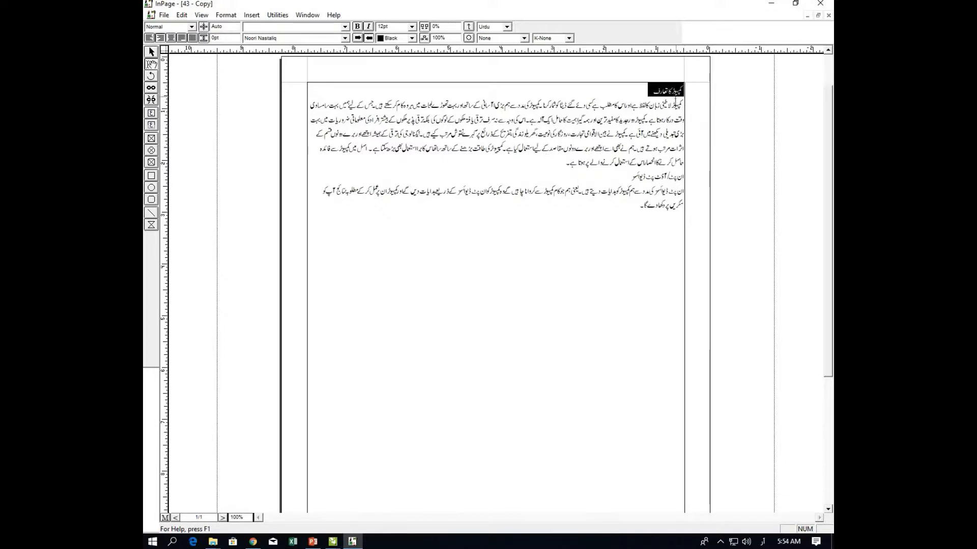
pyautogui.moveTo(683, 106); pyautogui.dragTo(529, 169)
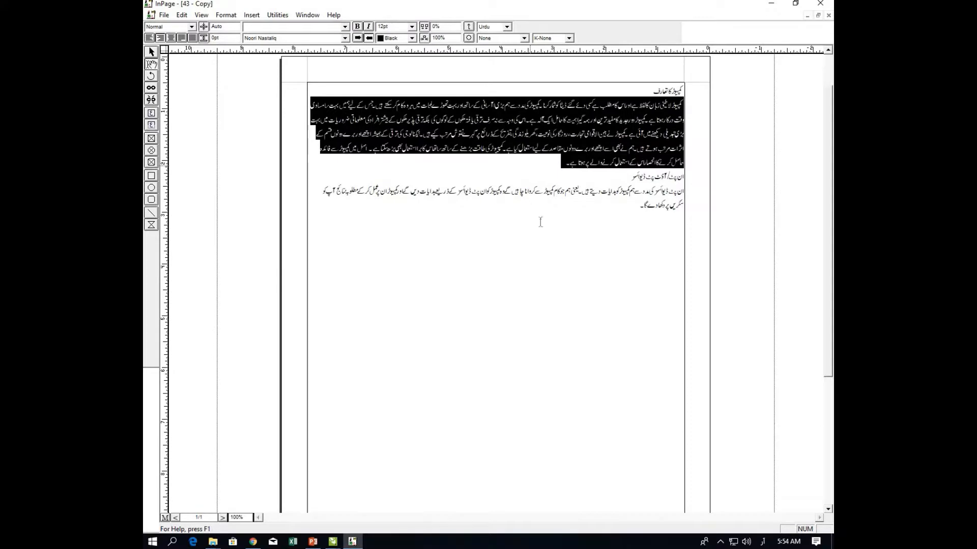
pyautogui.click(565, 226)
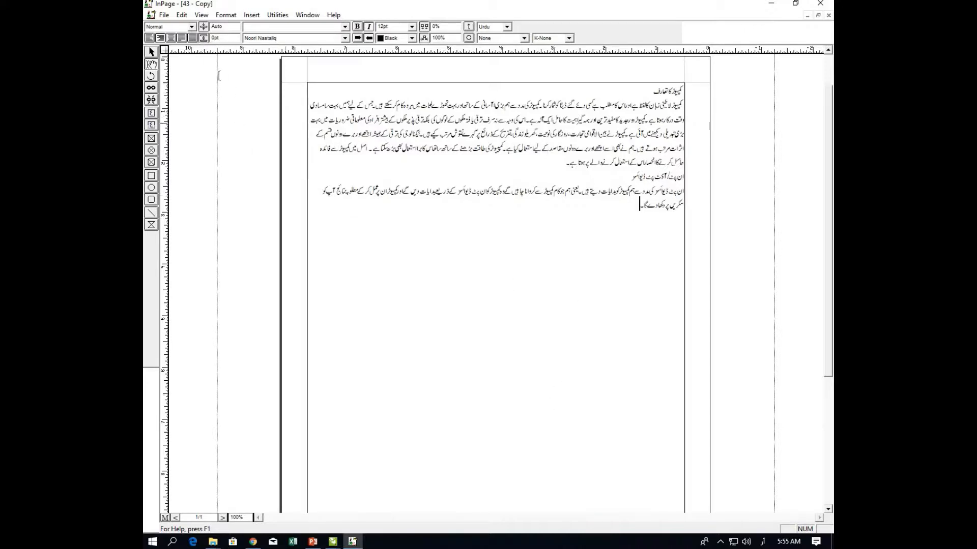
pyautogui.click(192, 27)
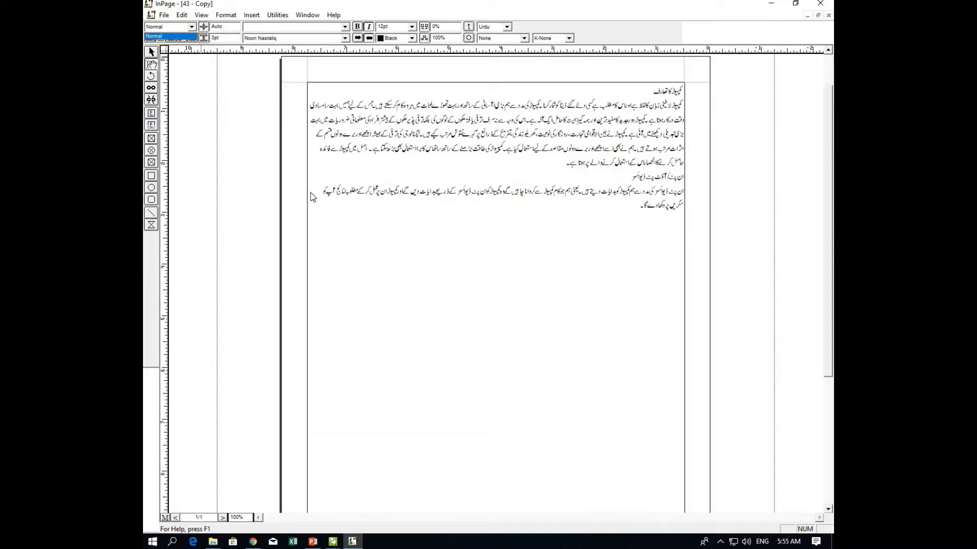
pyautogui.click(489, 320)
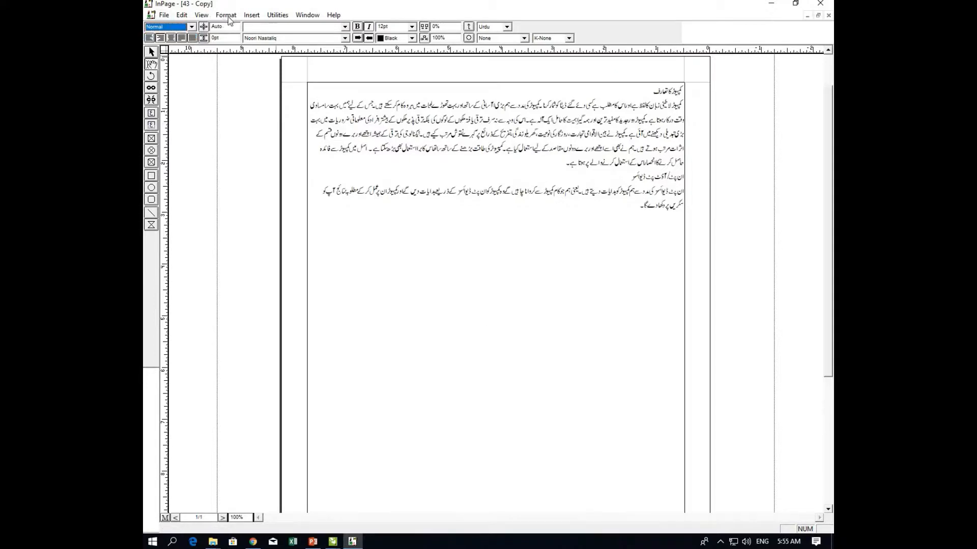
# - Modify the Normal style sheet's character settings to size 15, Urdu font Faiz Nastaliq and language Urdu
pyautogui.click(225, 15)
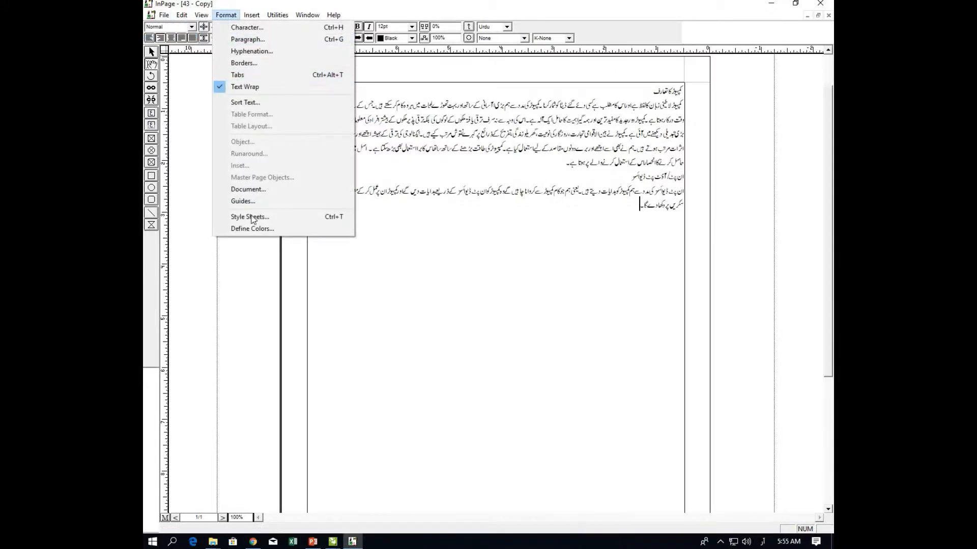
pyautogui.click(277, 217)
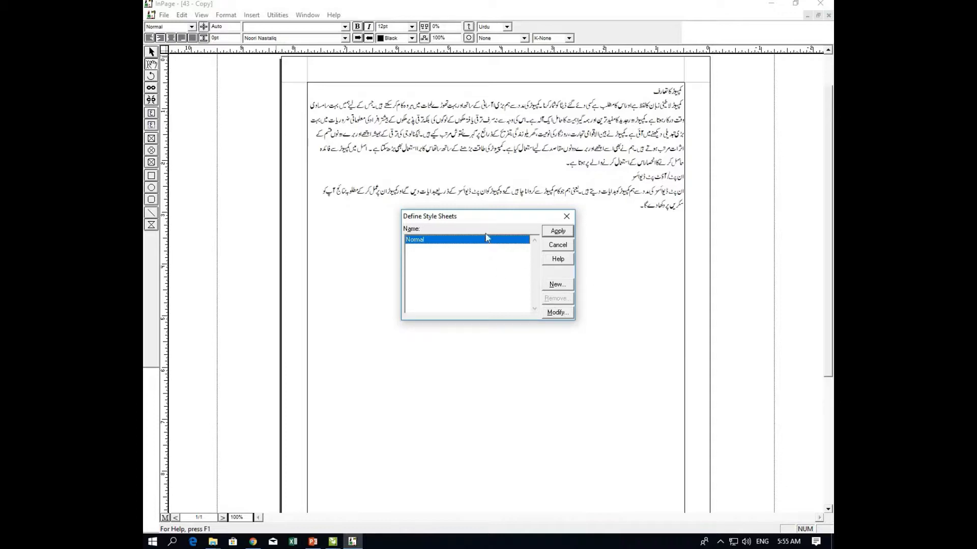
pyautogui.click(556, 313)
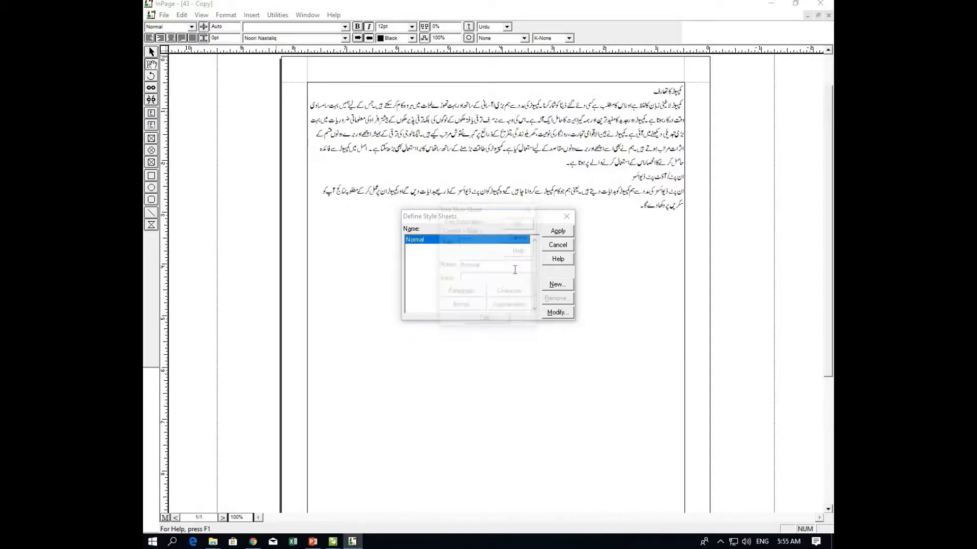
pyautogui.moveTo(509, 208)
pyautogui.mouseDown()
pyautogui.moveTo(493, 196)
pyautogui.moveTo(501, 202)
pyautogui.mouseUp()
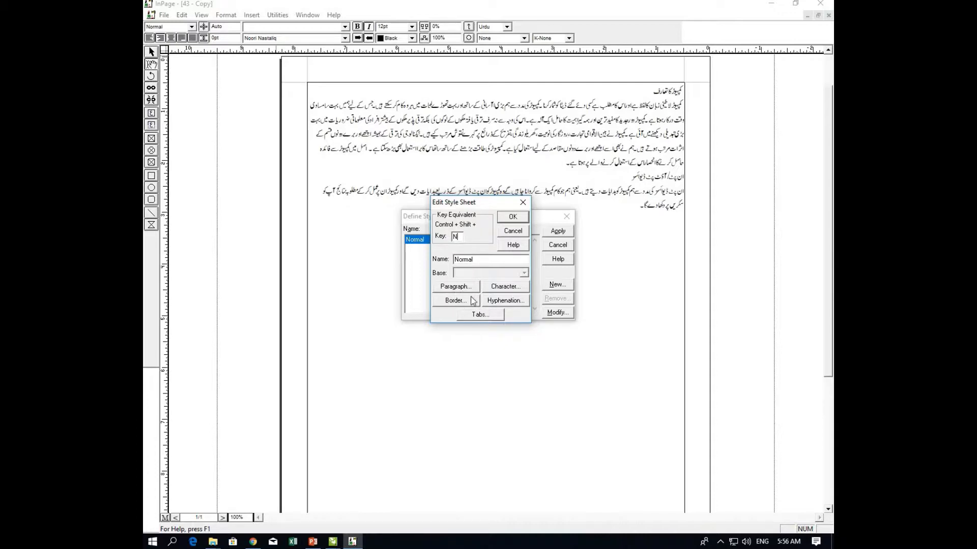
pyautogui.click(504, 288)
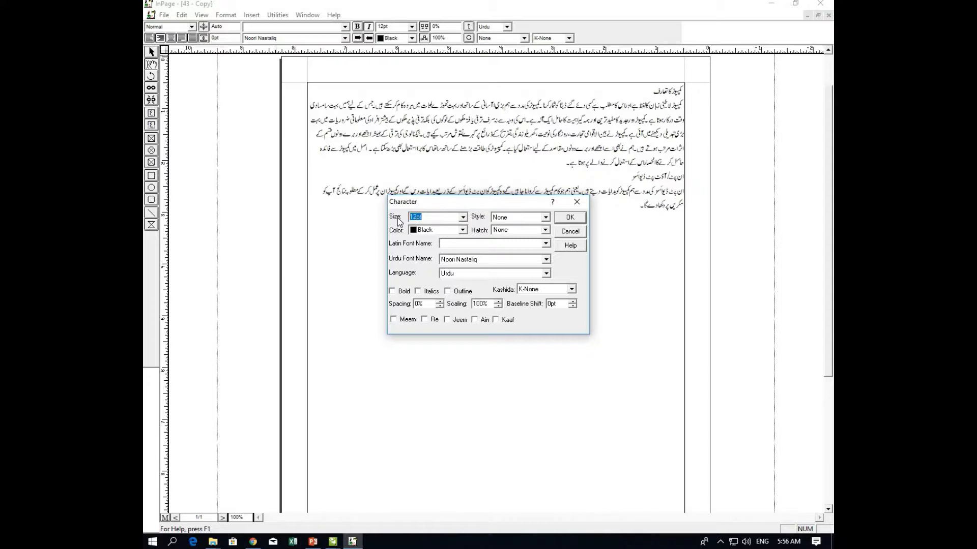
pyautogui.write('15')
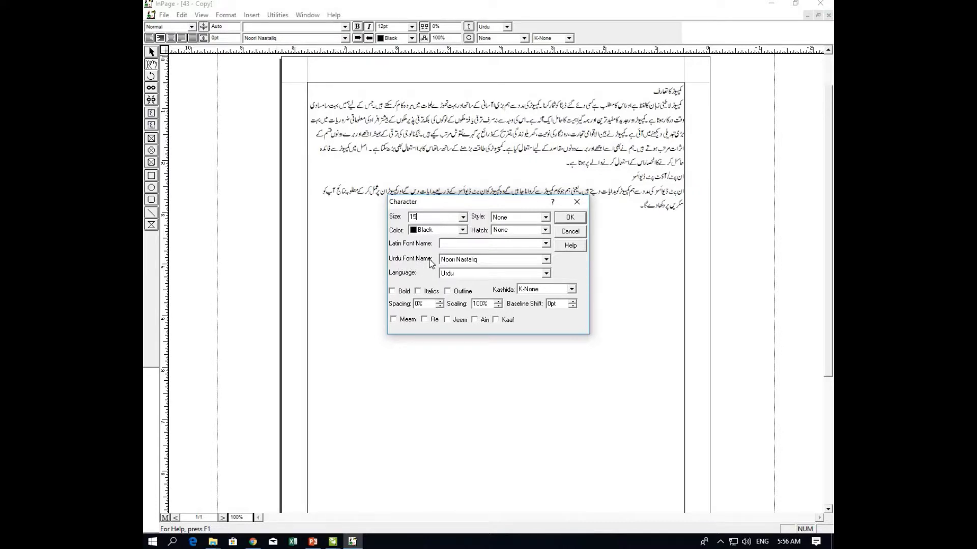
pyautogui.click(469, 263)
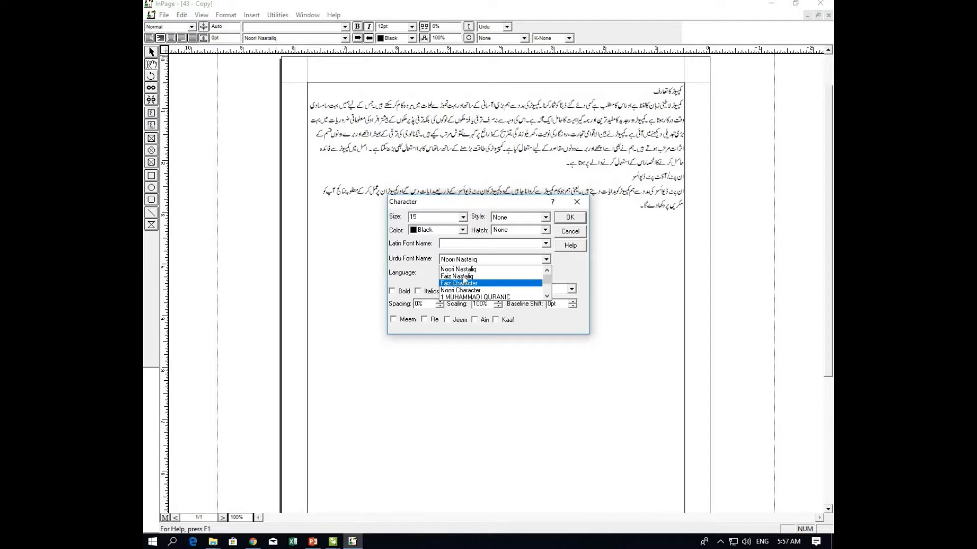
pyautogui.click(490, 277)
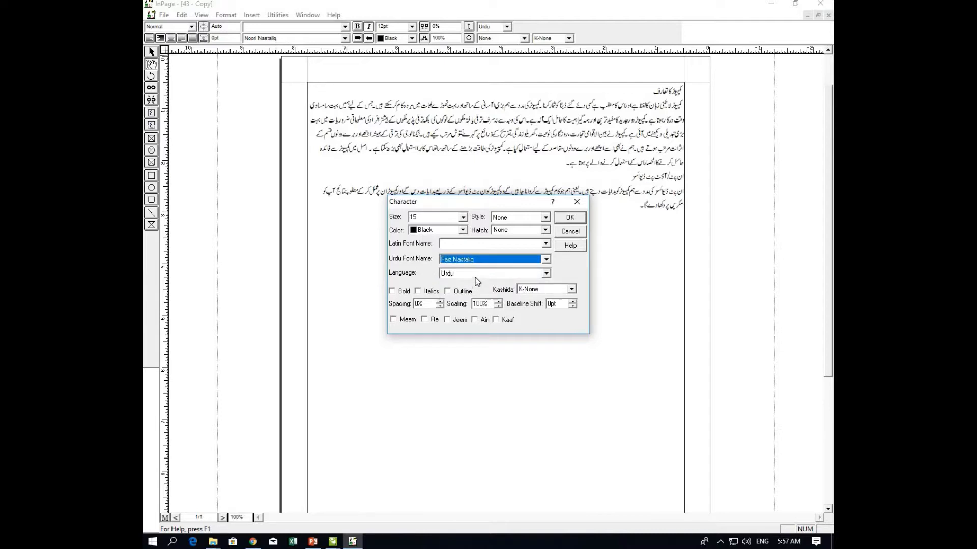
pyautogui.click(475, 276)
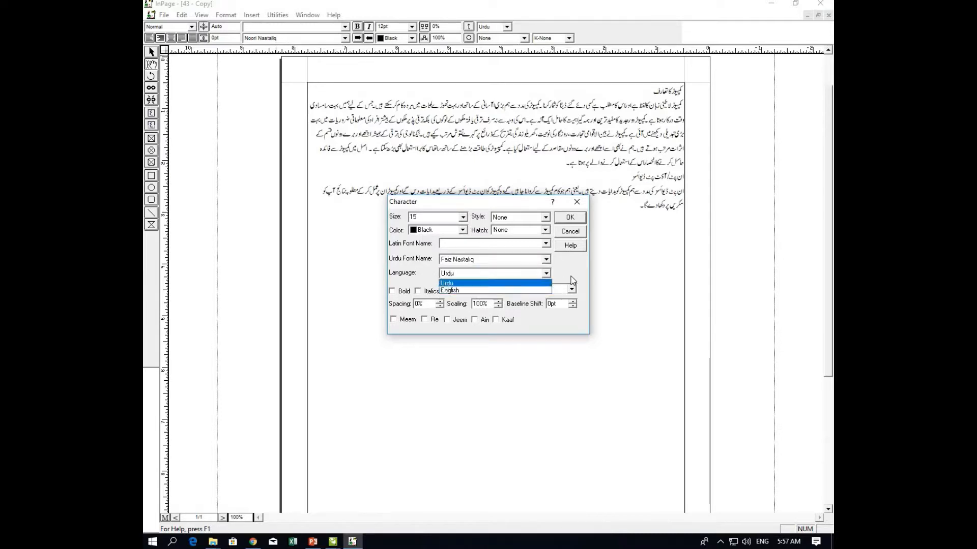
pyautogui.click(457, 272)
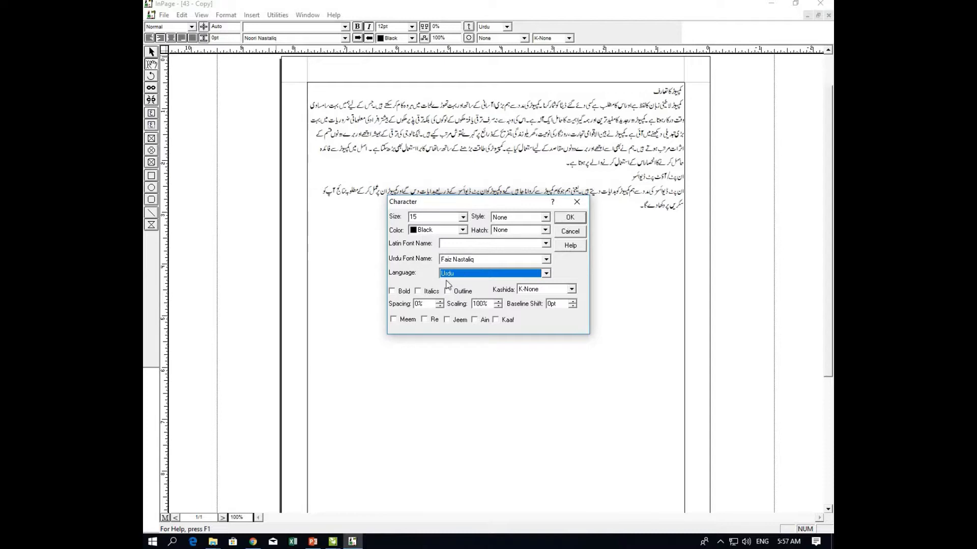
pyautogui.click(572, 219)
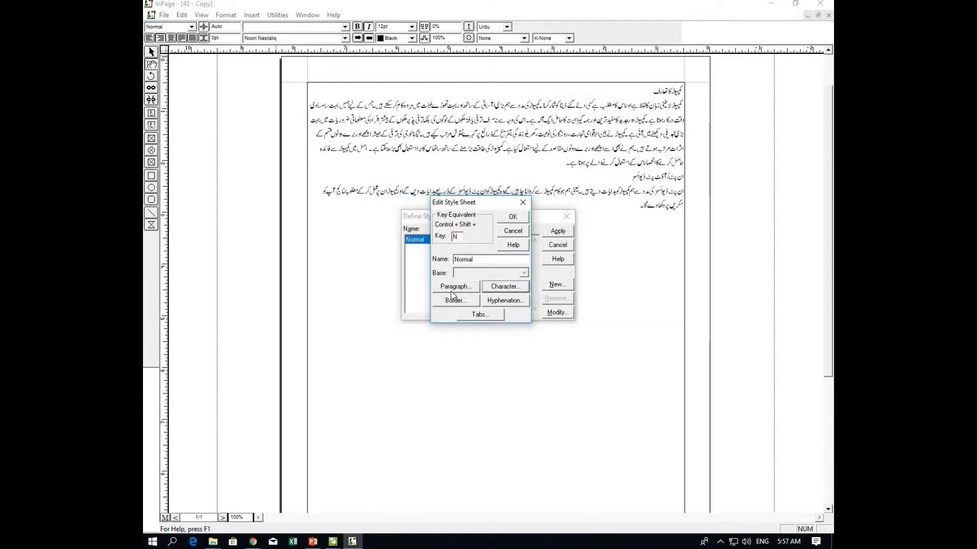
# - Set the Normal style's paragraph alignment to Justified and its first-line indent to 0.3"
pyautogui.click(458, 288)
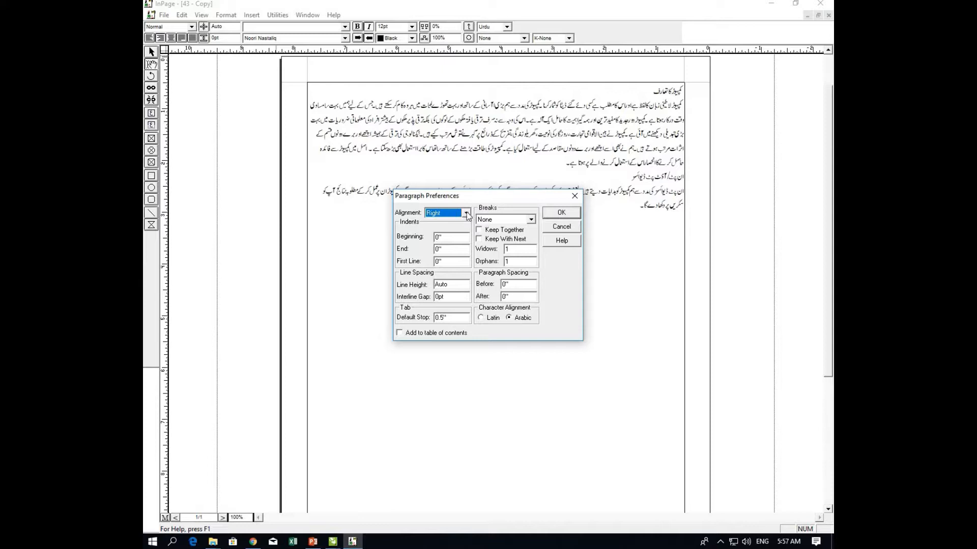
pyautogui.click(465, 213)
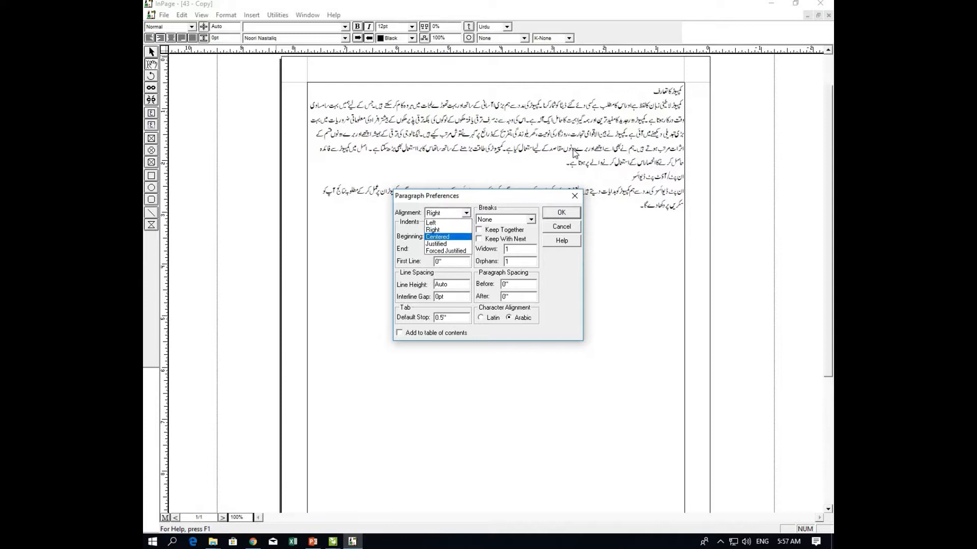
pyautogui.click(437, 244)
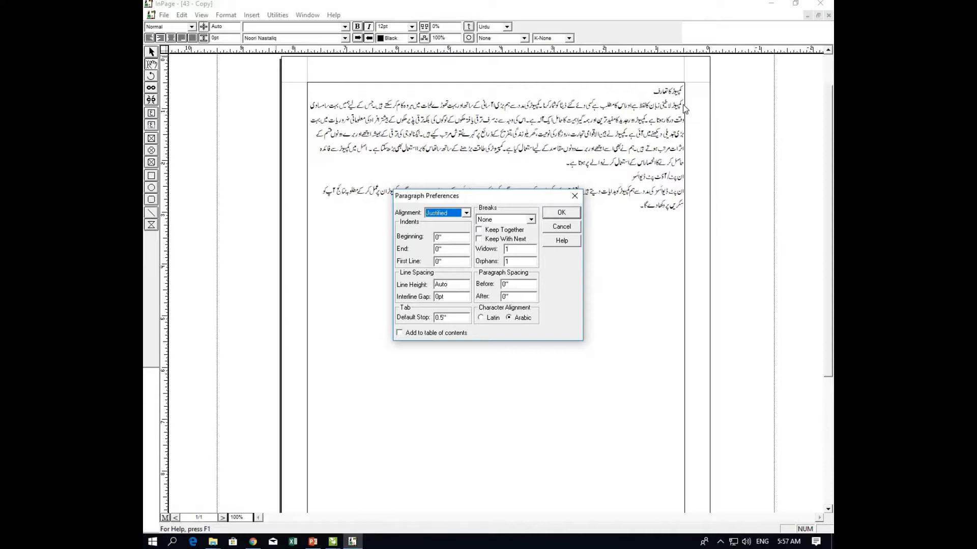
pyautogui.doubleClick(427, 263)
pyautogui.moveTo(487, 194)
pyautogui.mouseDown()
pyautogui.moveTo(506, 211)
pyautogui.moveTo(512, 306)
pyautogui.moveTo(485, 327)
pyautogui.moveTo(494, 207)
pyautogui.mouseUp()
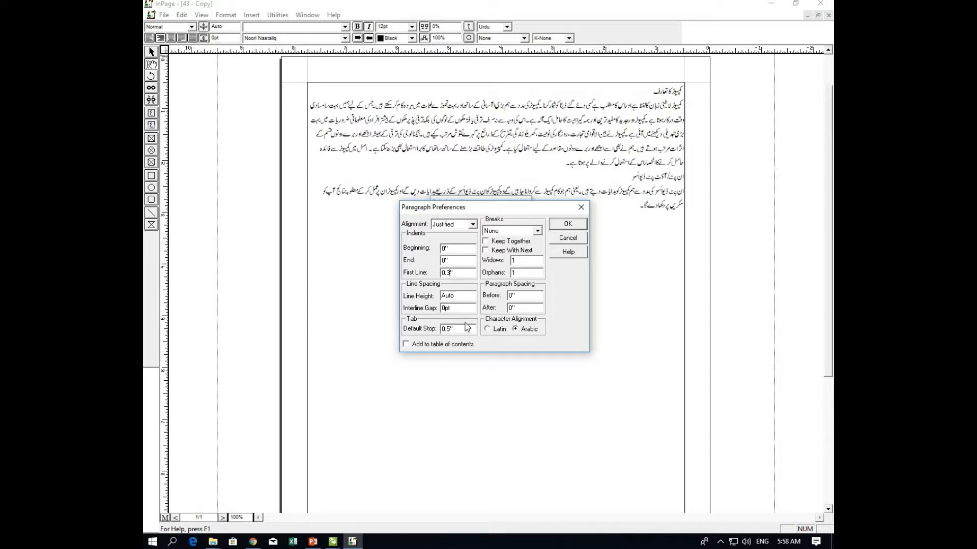
# - Set the Normal style's line height to 21 and apply the modified style sheet to the document
pyautogui.doubleClick(449, 296)
pyautogui.click(462, 297)
pyautogui.moveTo(461, 297); pyautogui.dragTo(418, 304)
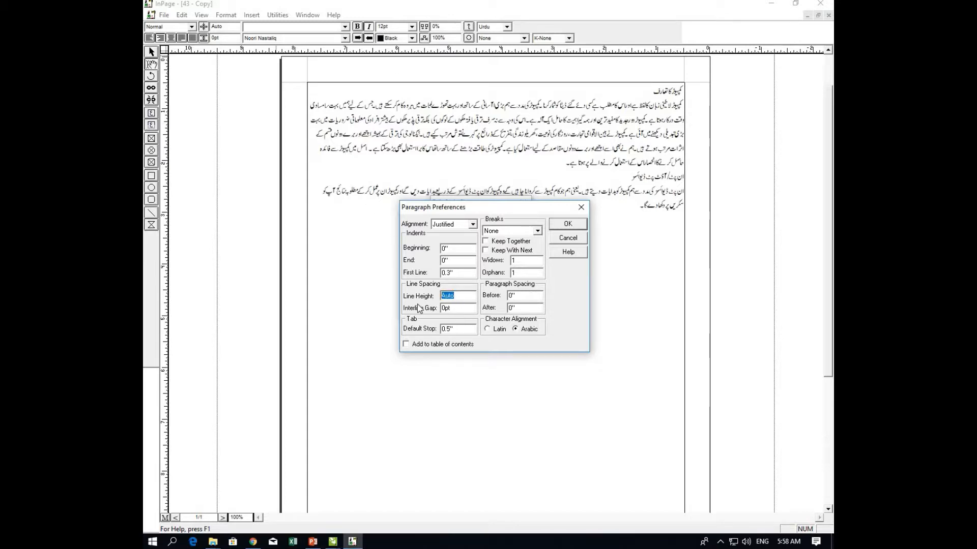
pyautogui.write('21')
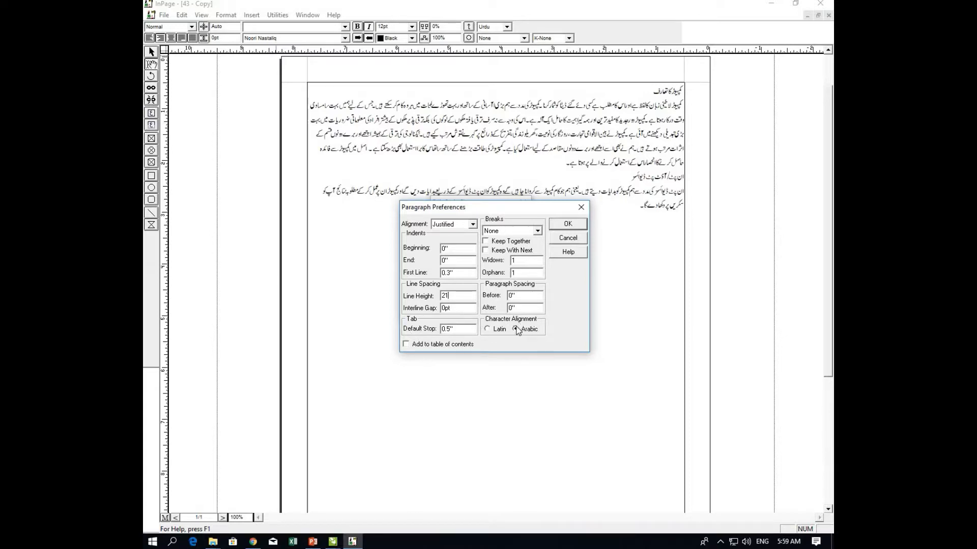
pyautogui.click(566, 227)
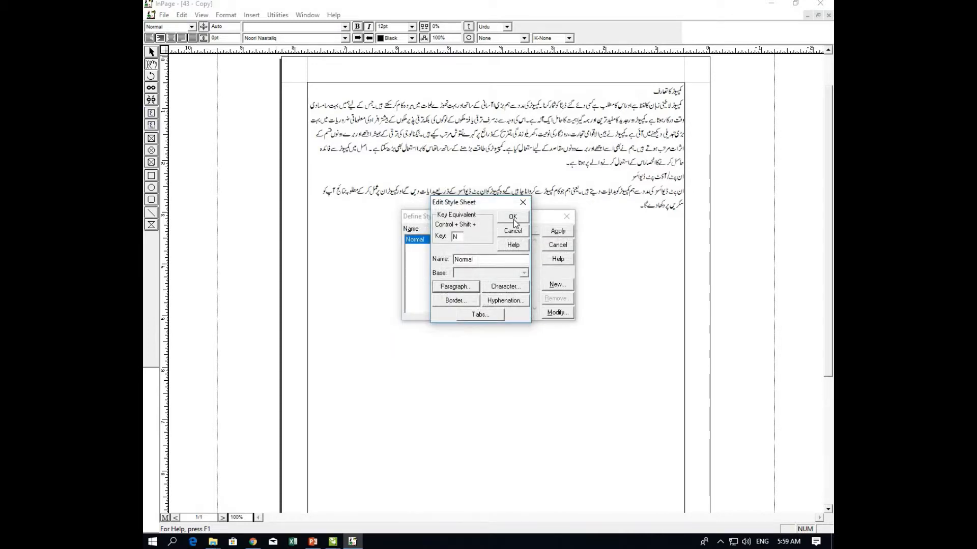
pyautogui.click(513, 221)
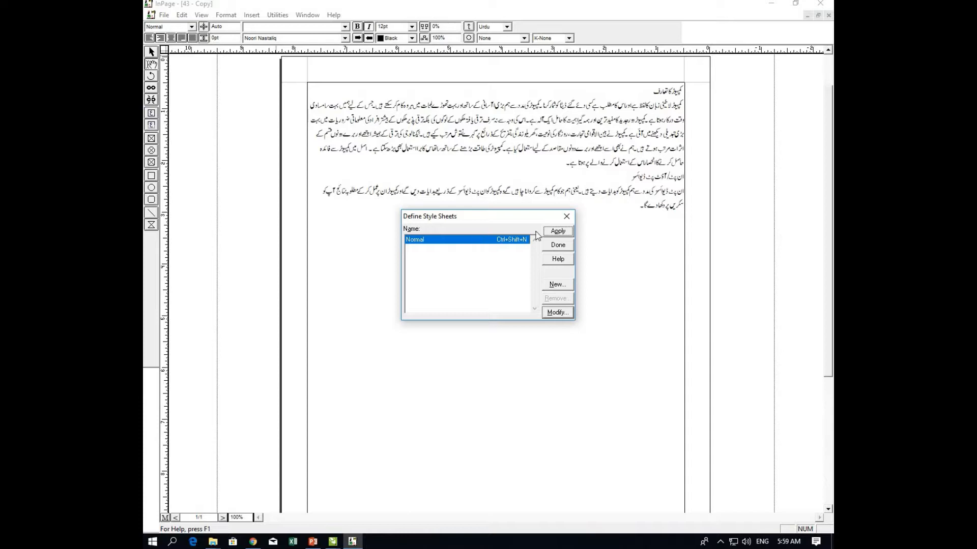
pyautogui.click(554, 232)
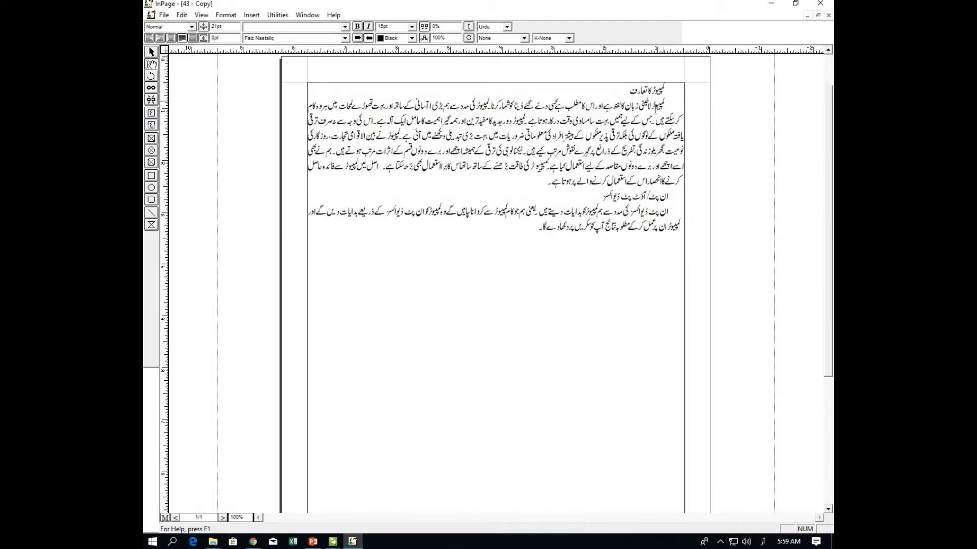
# - Check the applied Normal style's font size, line height, Urdu font and first-line indent on the body text and the first heading
pyautogui.doubleClick(396, 28)
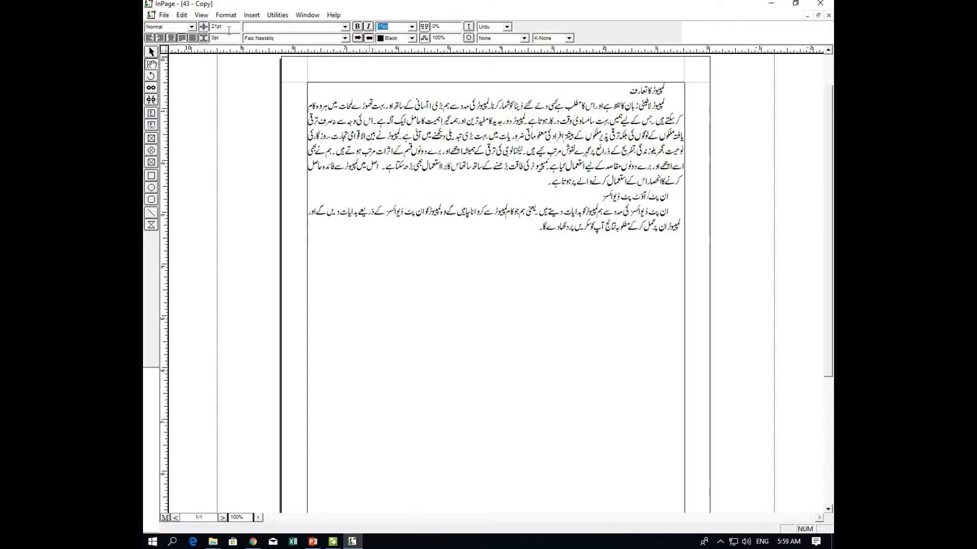
pyautogui.click(204, 27)
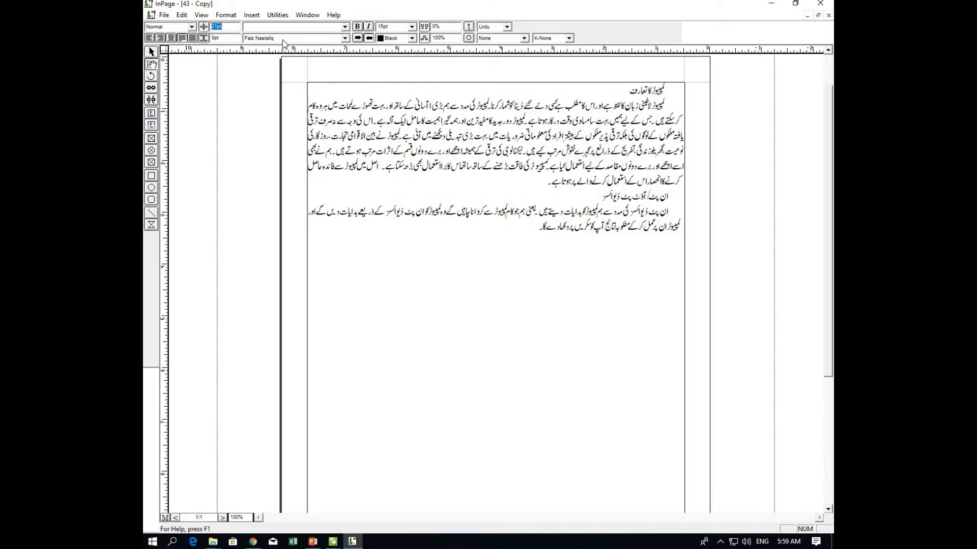
pyautogui.click(344, 38)
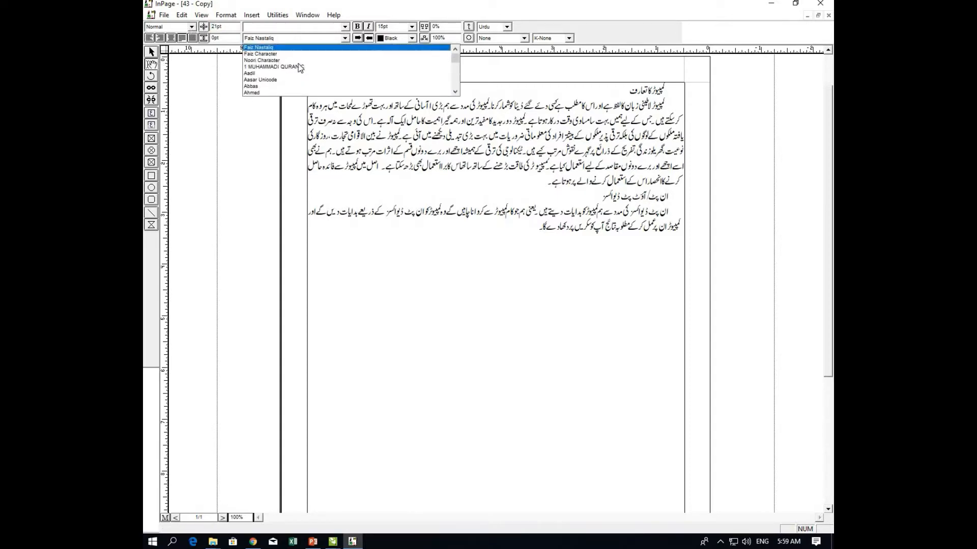
pyautogui.click(238, 143)
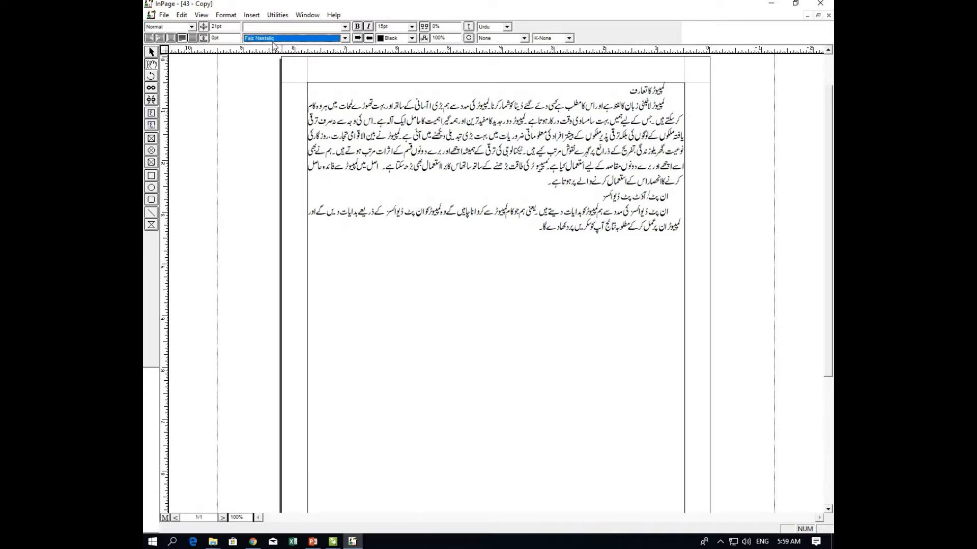
pyautogui.click(534, 324)
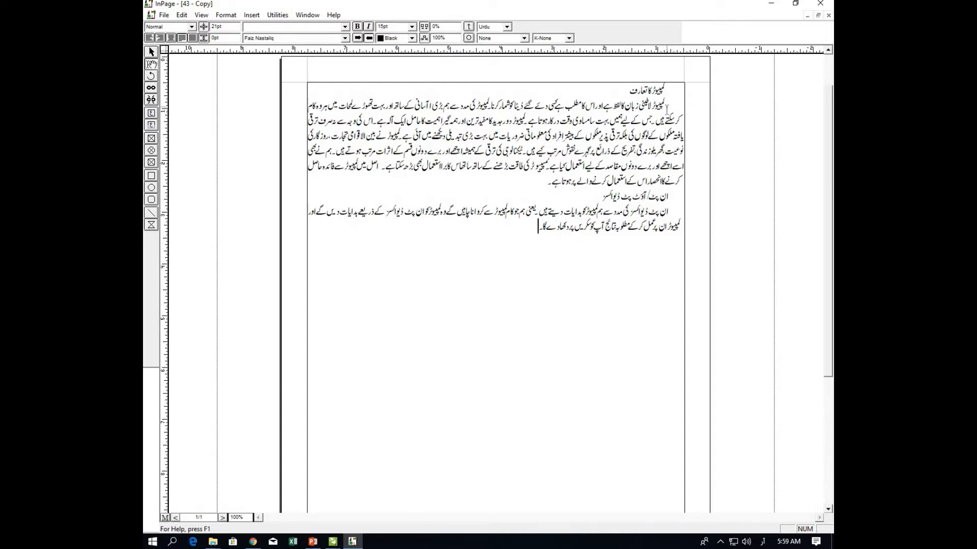
pyautogui.click(667, 108)
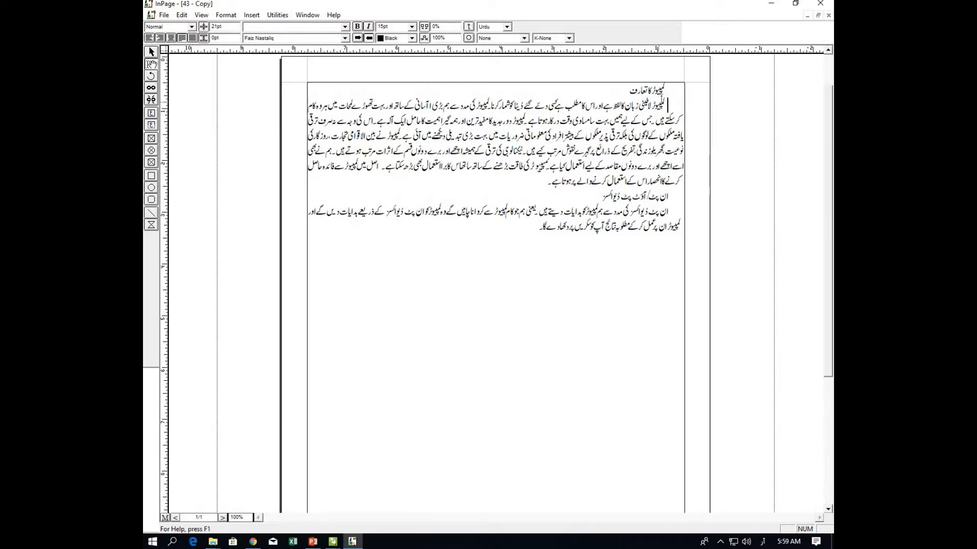
pyautogui.click(677, 91)
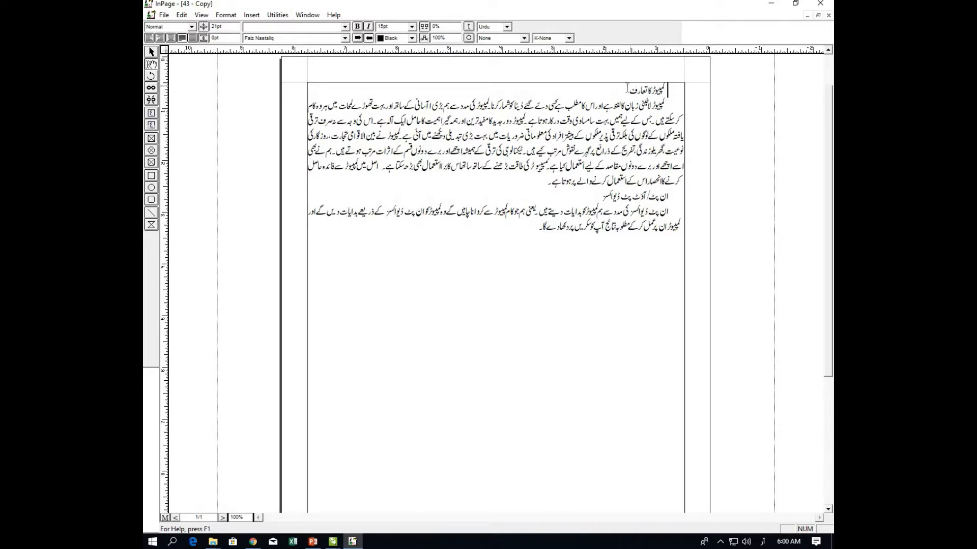
pyautogui.moveTo(629, 89); pyautogui.dragTo(670, 91)
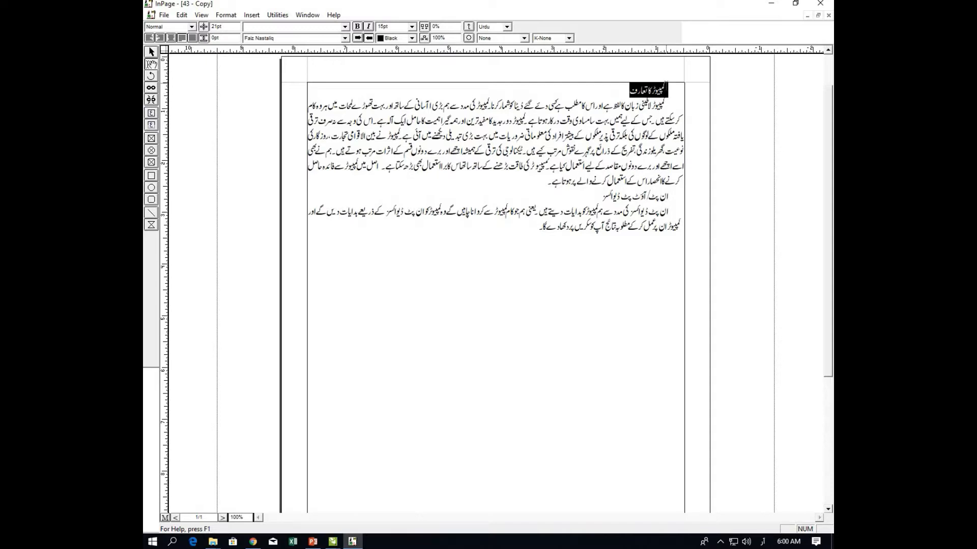
pyautogui.click(668, 93)
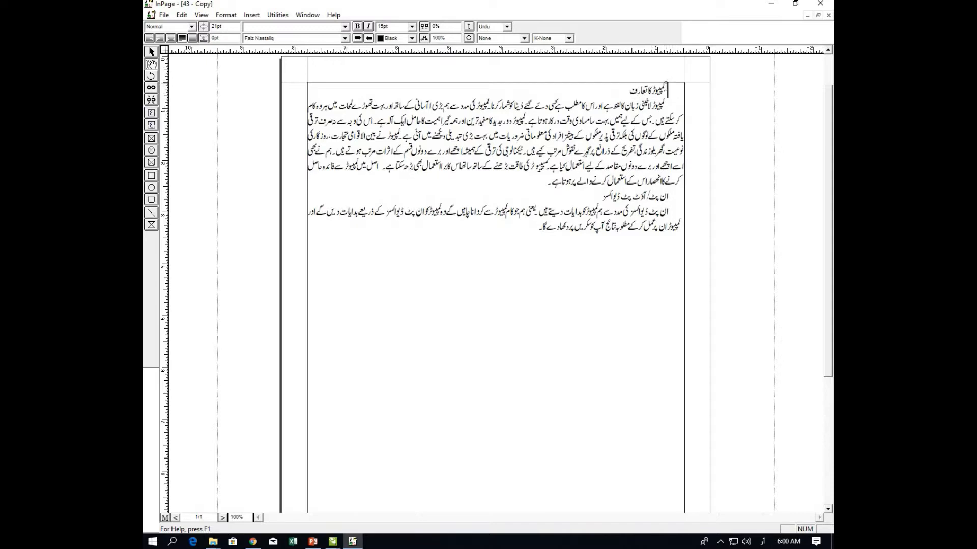
pyautogui.moveTo(666, 89); pyautogui.dragTo(630, 96)
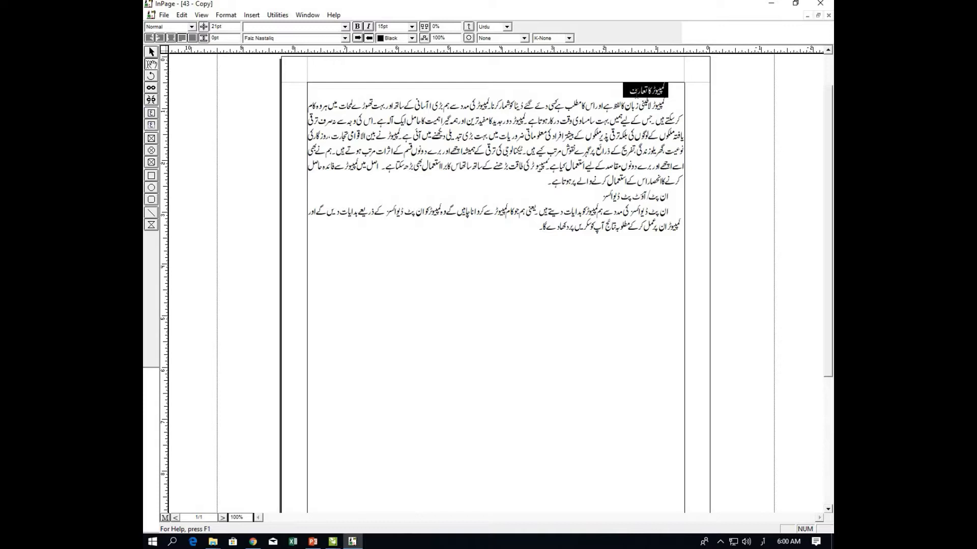
pyautogui.click(668, 98)
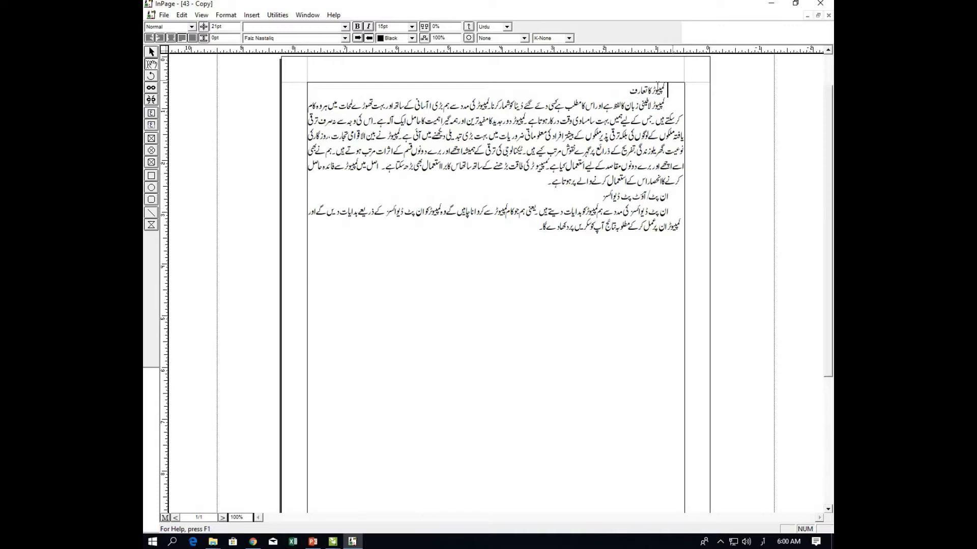
# - Select the second heading "ان پٹ/آؤٹ پٹ ڈیوائسز" and create a style sheet named MainHeading with key equivalent M
pyautogui.moveTo(668, 196); pyautogui.dragTo(568, 195)
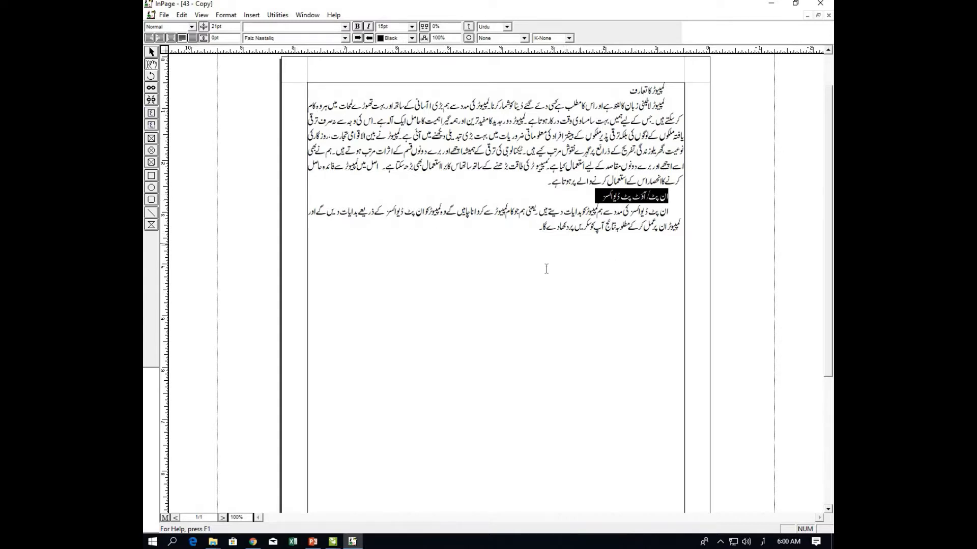
pyautogui.click(227, 16)
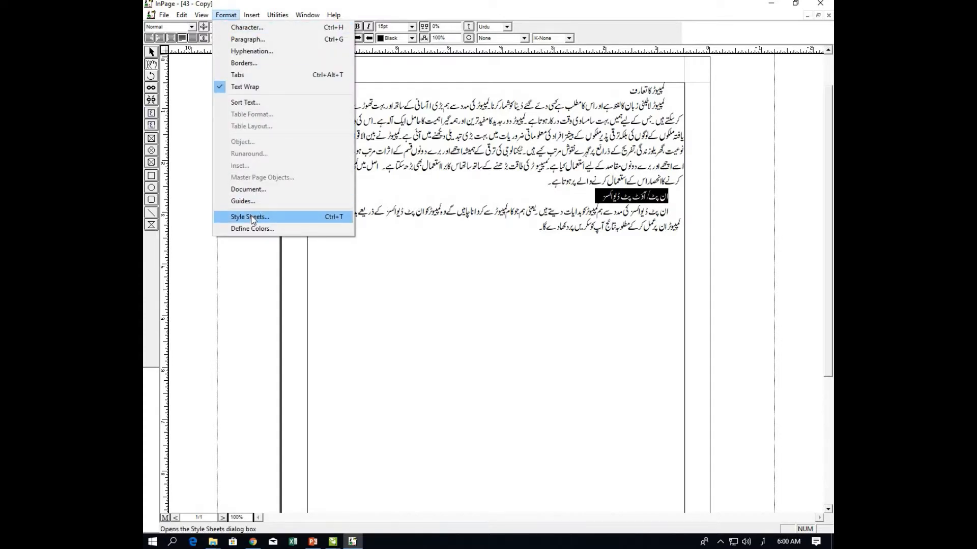
pyautogui.click(250, 217)
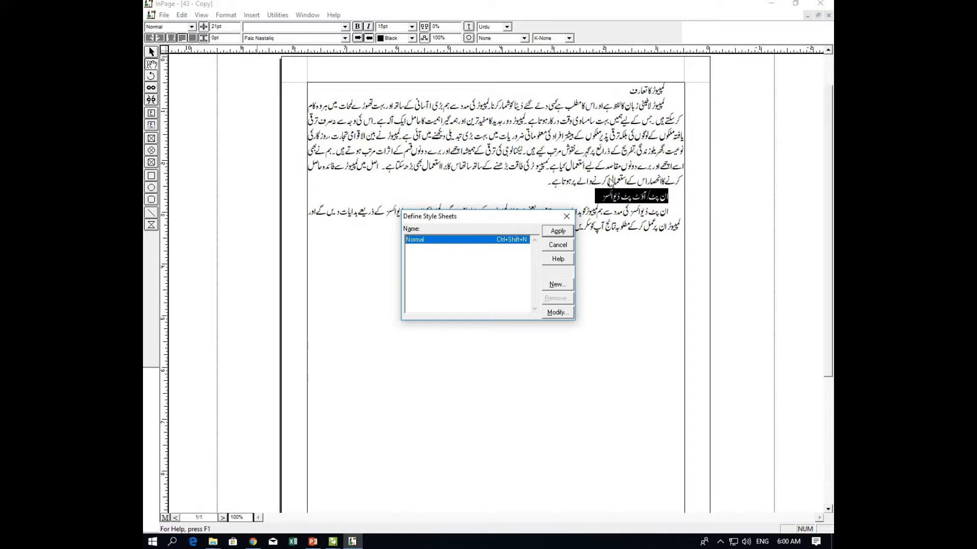
pyautogui.click(552, 285)
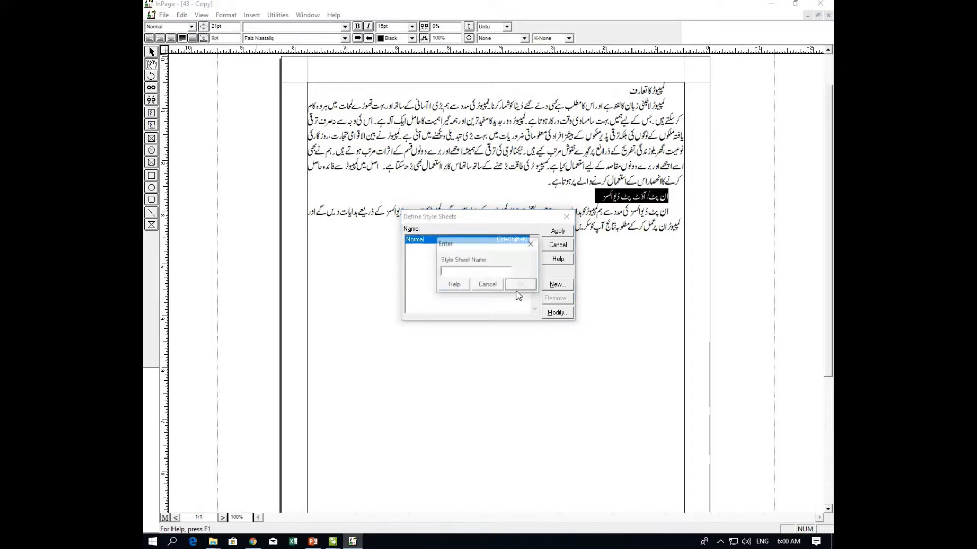
pyautogui.write('m')
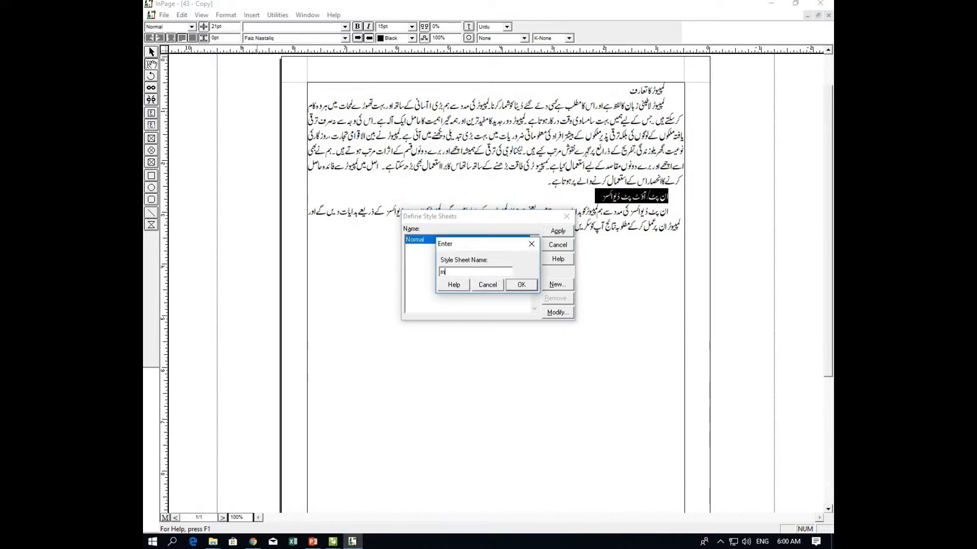
pyautogui.press('BackSpace')
pyautogui.write('MainHeading')
pyautogui.click(521, 284)
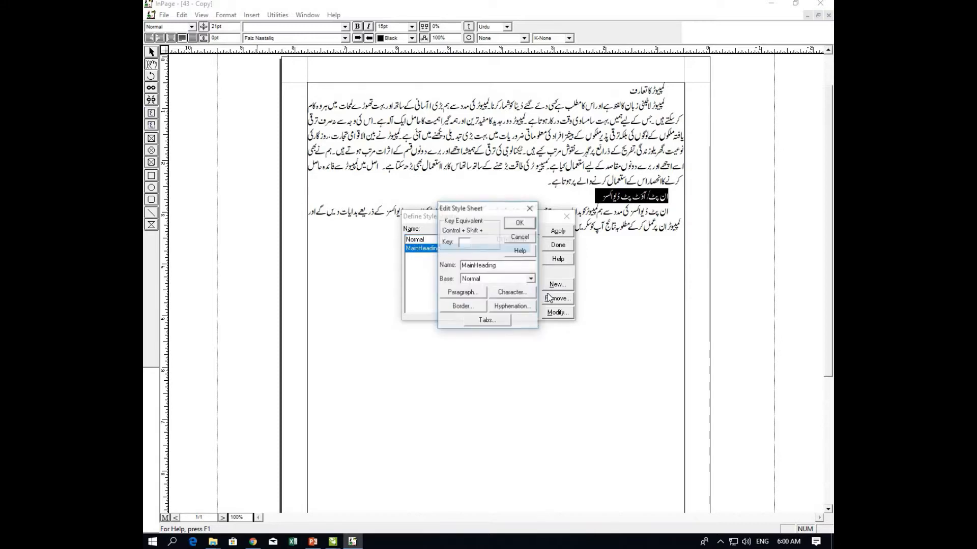
pyautogui.click(460, 243)
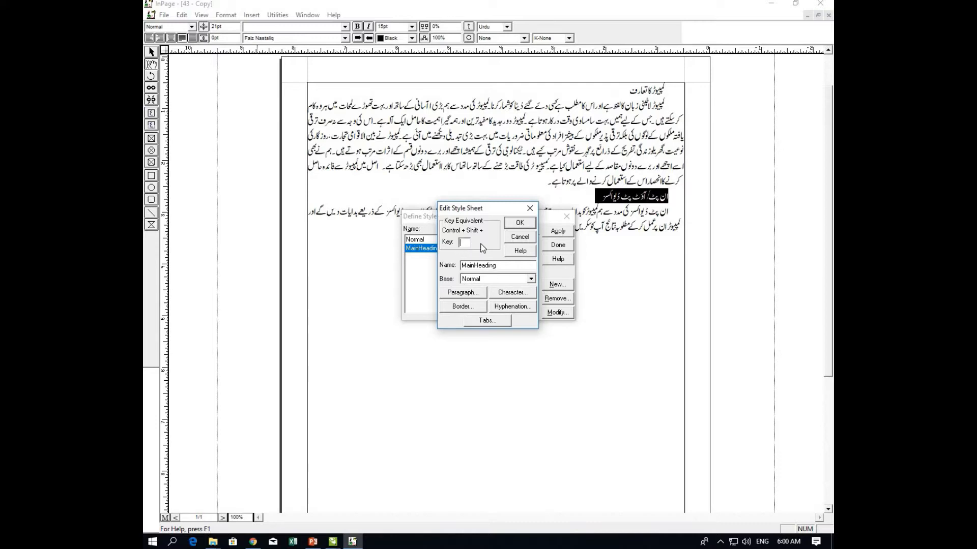
pyautogui.write('M')
# - Set the MainHeading style's character size to 20, keeping Faiz Nastaliq as its Urdu font
pyautogui.click(513, 292)
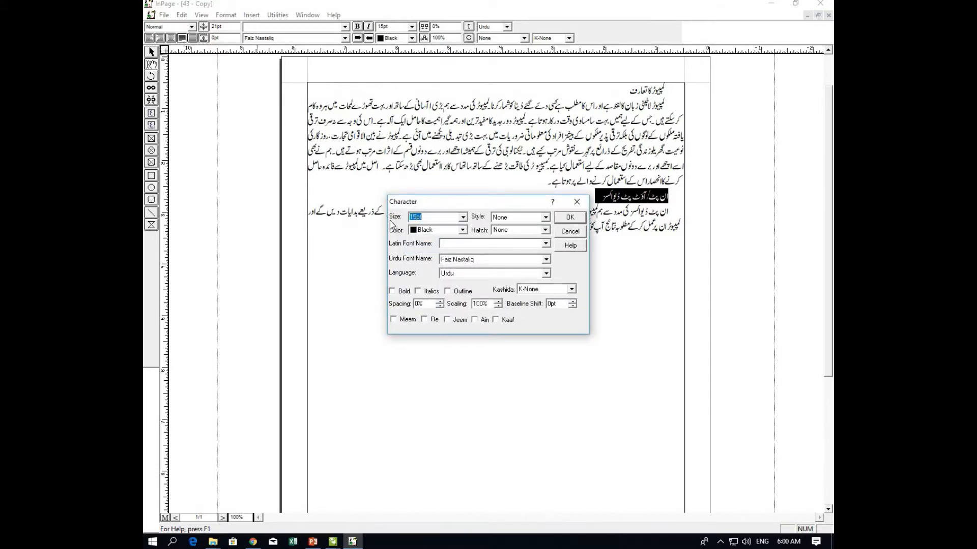
pyautogui.write('20')
pyautogui.click(456, 260)
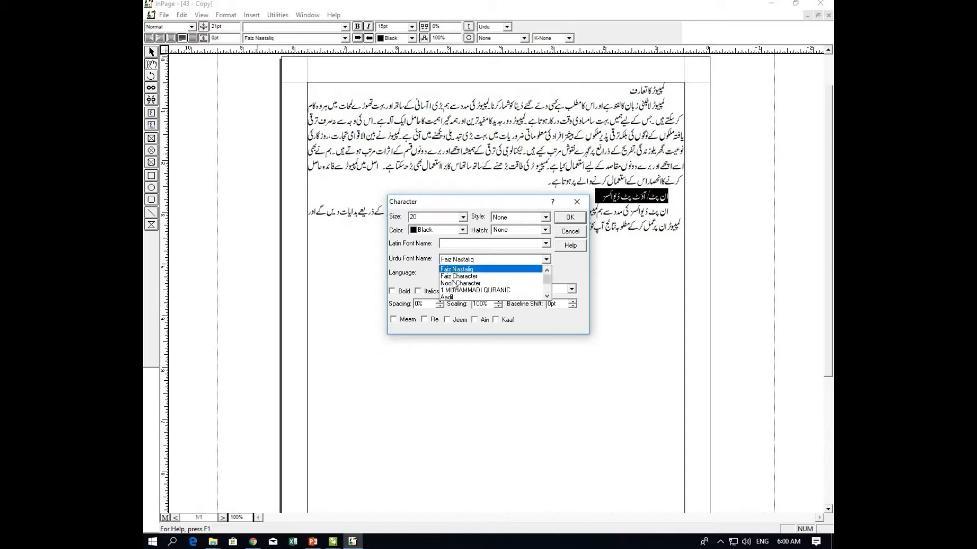
pyautogui.click(587, 269)
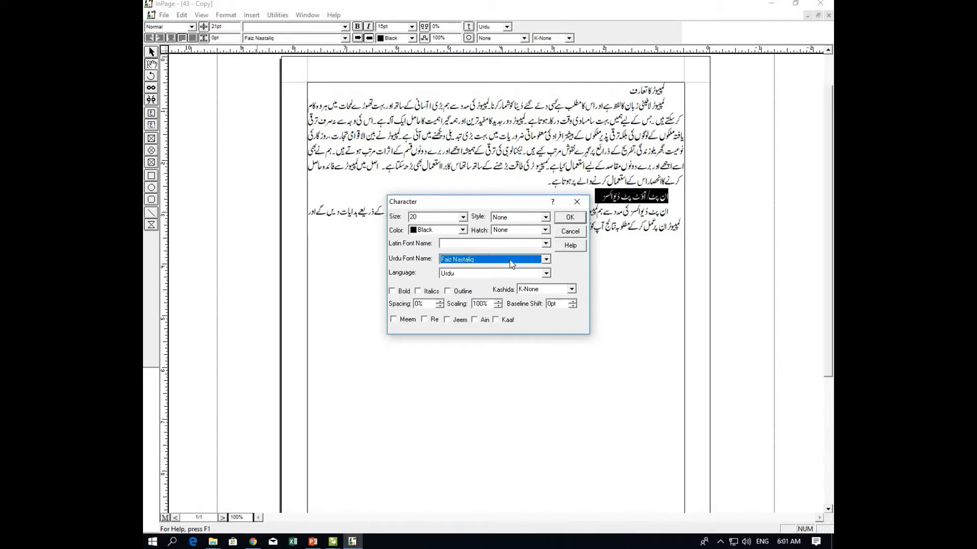
pyautogui.click(579, 218)
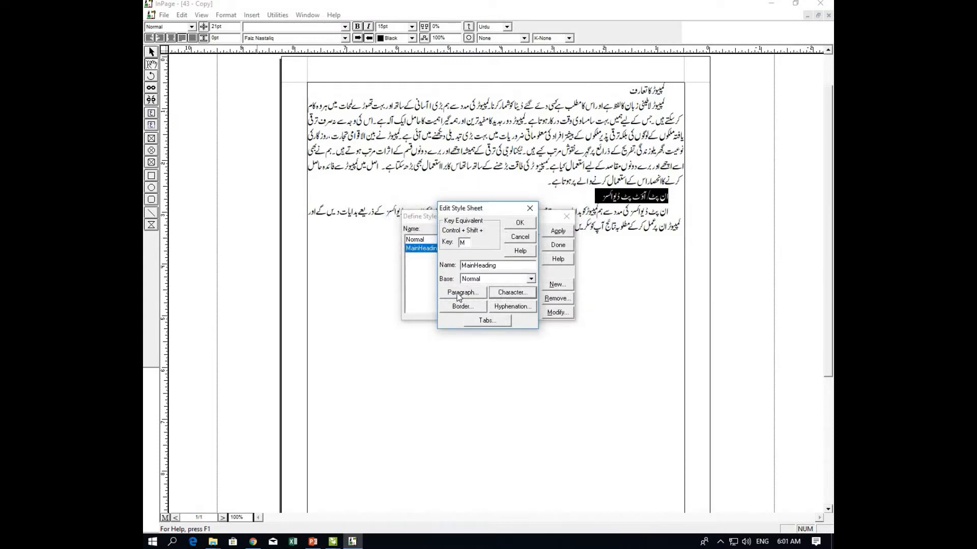
# - Set the MainHeading style's paragraph alignment to Centered and its first-line indent to 0
pyautogui.click(459, 293)
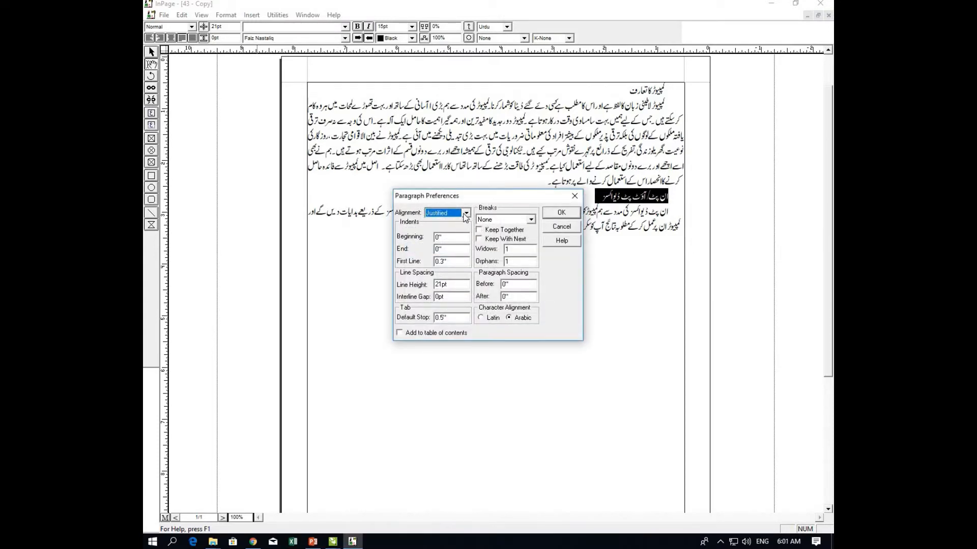
pyautogui.click(466, 214)
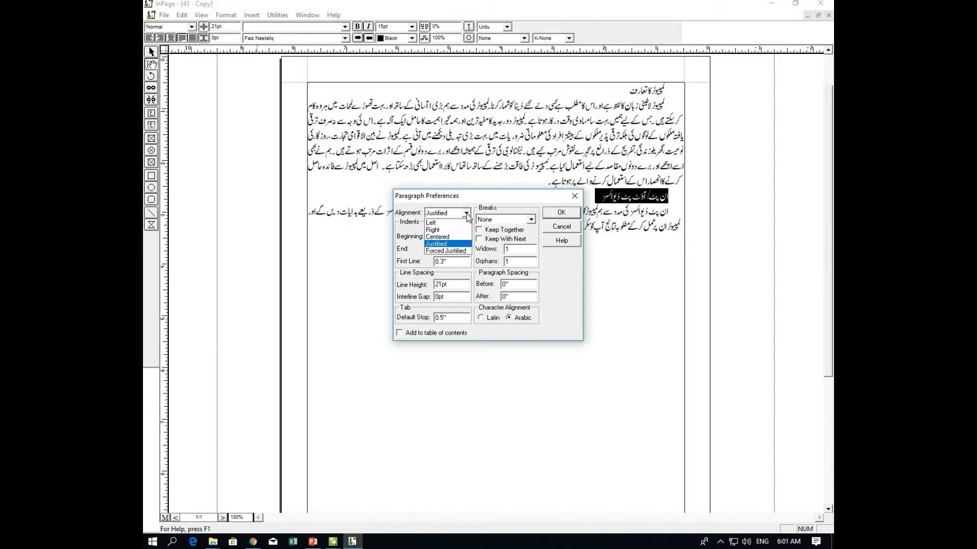
pyautogui.click(442, 237)
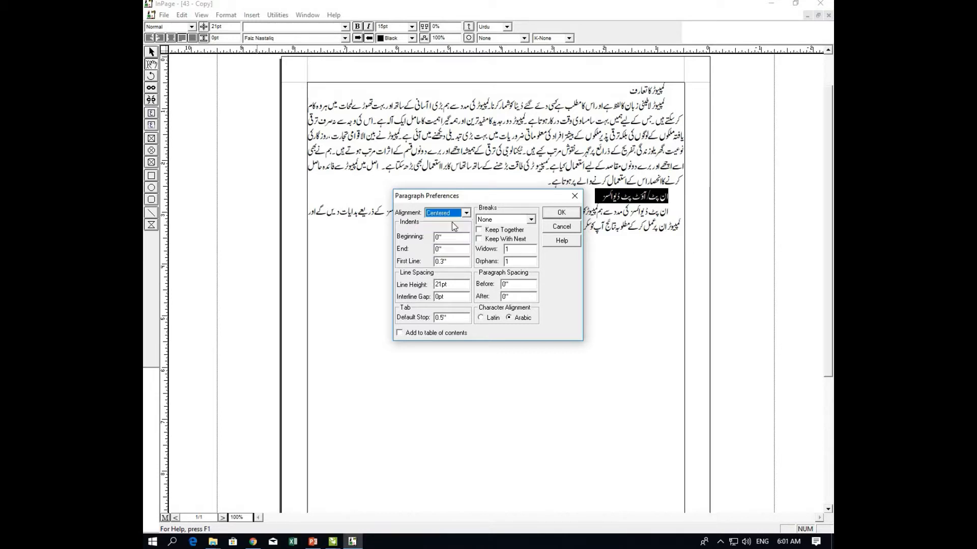
pyautogui.doubleClick(439, 262)
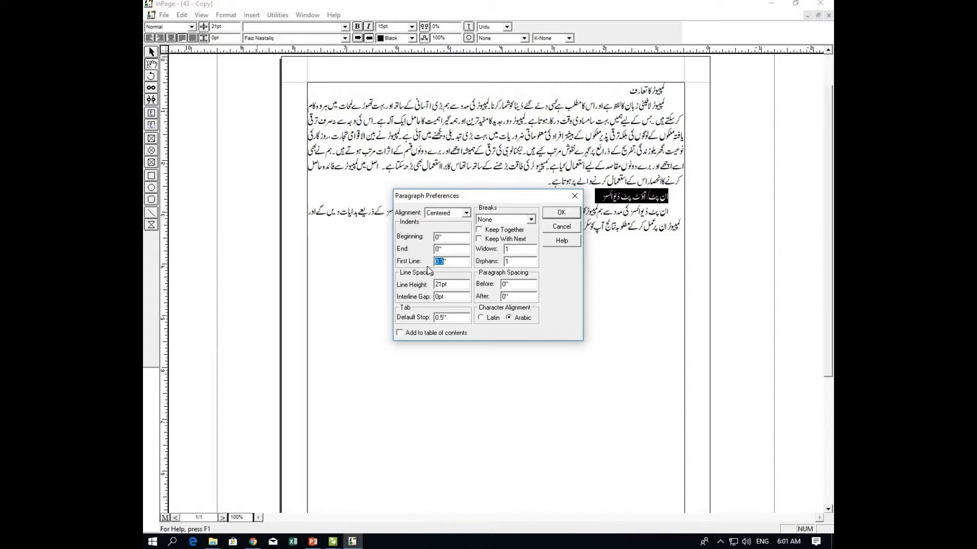
pyautogui.press('BackSpace')
pyautogui.write('0')
# - Set the MainHeading style's line height to 30 pt and apply the style to the selected second heading
pyautogui.moveTo(435, 284); pyautogui.dragTo(441, 285)
pyautogui.write('3')
pyautogui.click(561, 214)
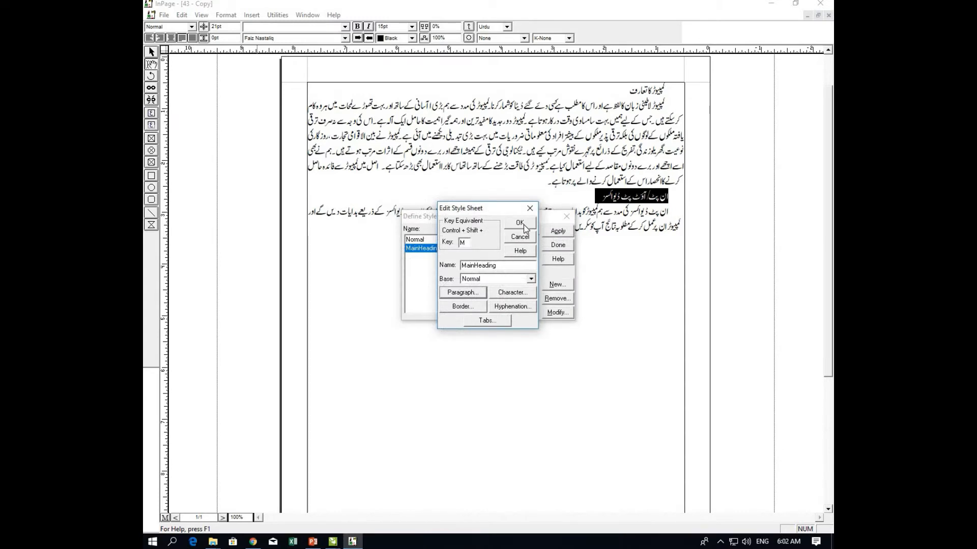
pyautogui.click(519, 222)
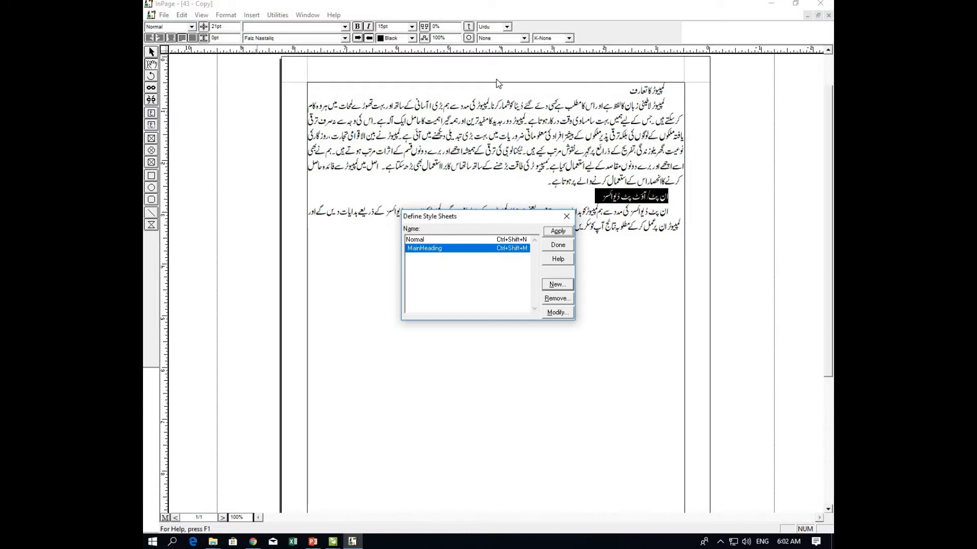
pyautogui.click(558, 231)
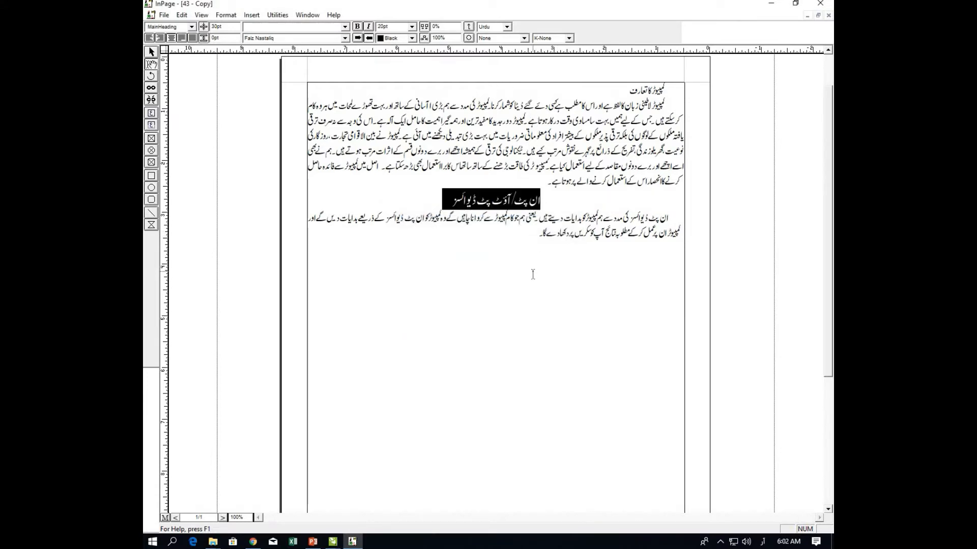
pyautogui.click(520, 264)
pyautogui.moveTo(547, 198); pyautogui.dragTo(447, 201)
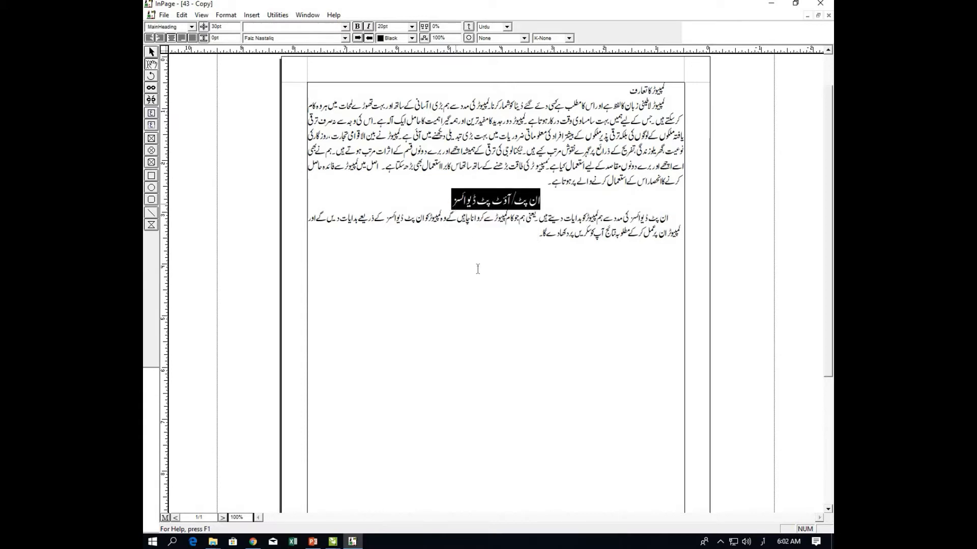
pyautogui.click(545, 300)
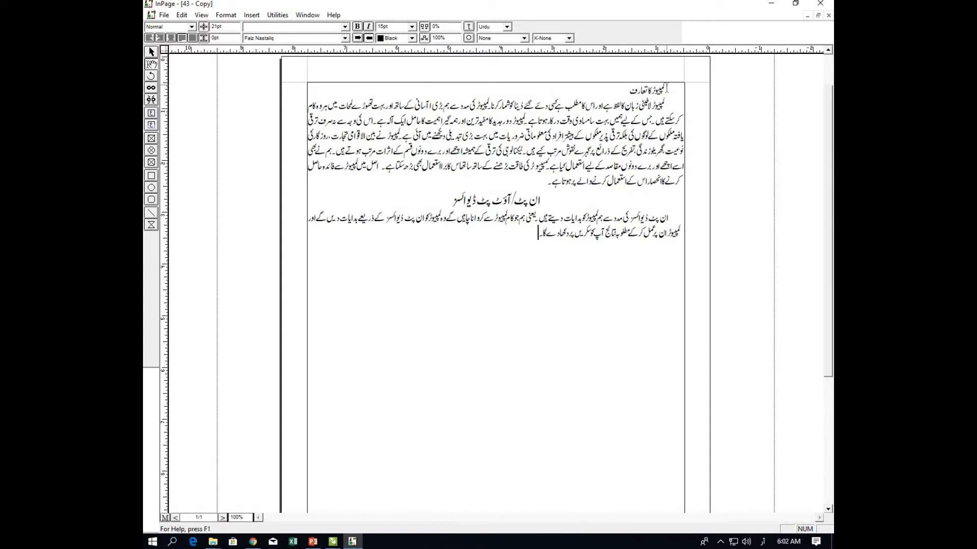
# - Apply the MainHeading style to the first heading "کمپیوٹر کا تعارف" and return the cursor to the end of the text
pyautogui.moveTo(666, 89); pyautogui.dragTo(631, 97)
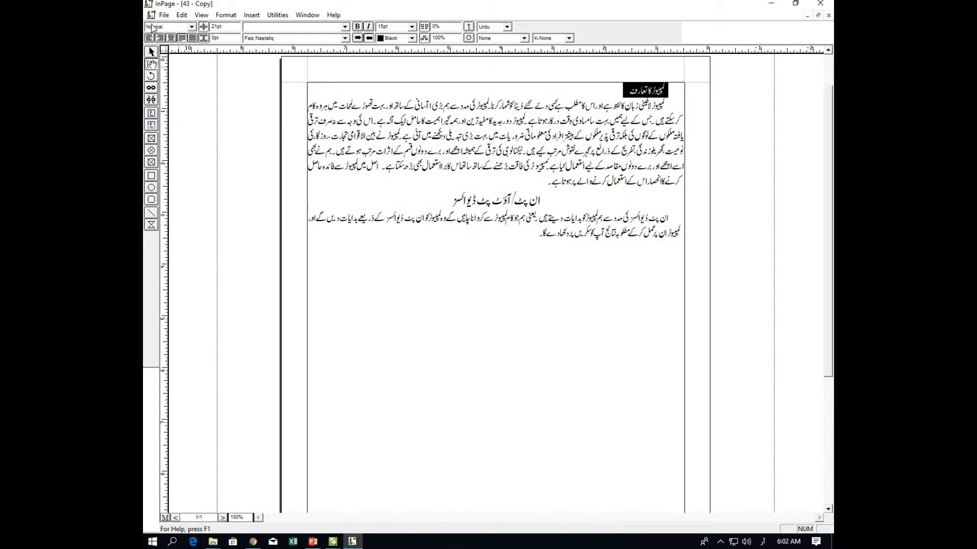
pyautogui.click(192, 26)
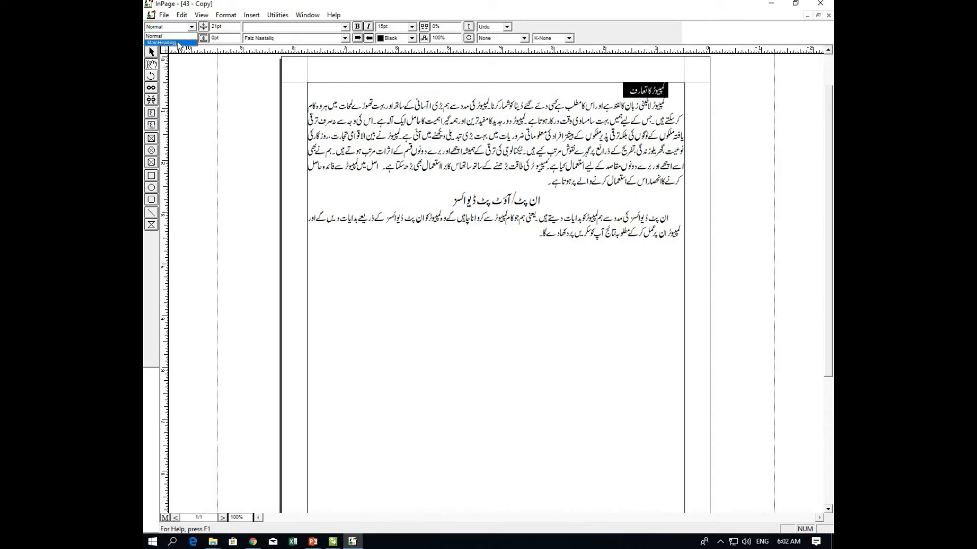
pyautogui.click(179, 43)
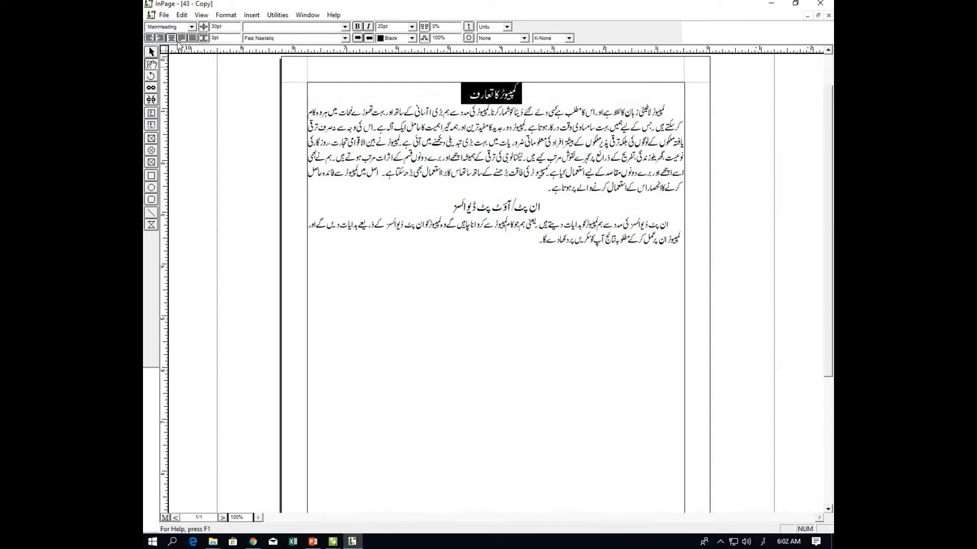
pyautogui.click(557, 322)
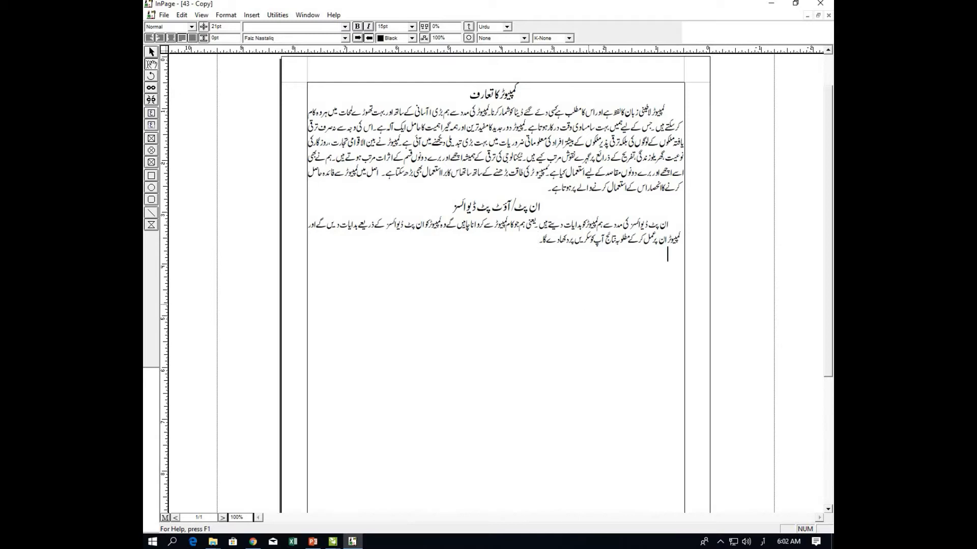
# - Select the second heading and the first heading in turn to check the style applied to each
pyautogui.press('Return')
pyautogui.moveTo(539, 207); pyautogui.dragTo(451, 207)
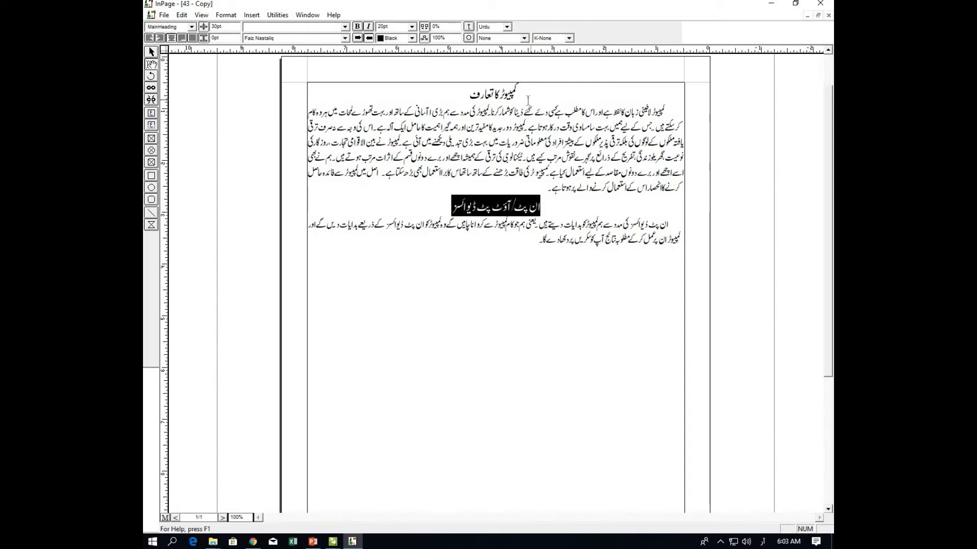
pyautogui.moveTo(521, 95); pyautogui.dragTo(460, 95)
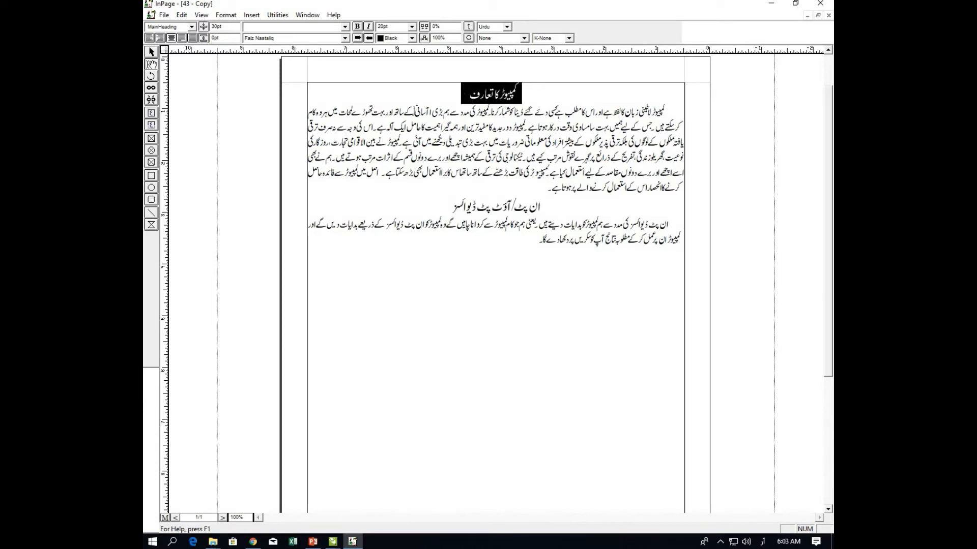
pyautogui.click(533, 283)
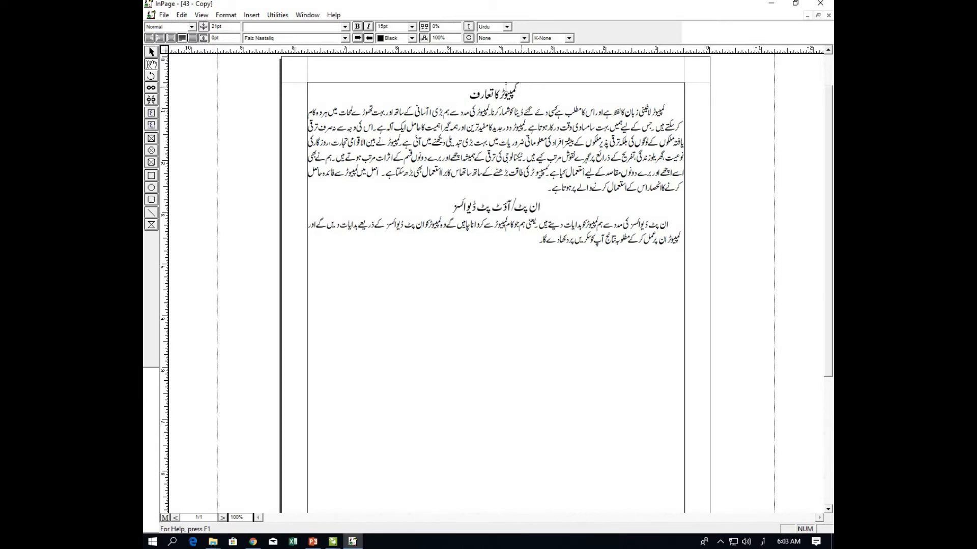
# - Modify the MainHeading style sheet, setting its character size to 25, and close the style definitions
pyautogui.moveTo(521, 95); pyautogui.dragTo(468, 95)
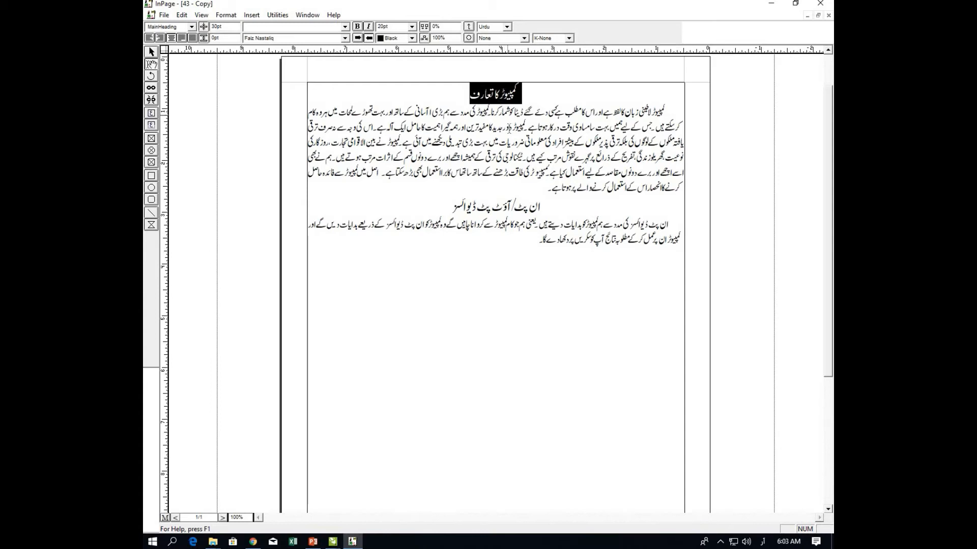
pyautogui.doubleClick(380, 26)
pyautogui.click(226, 15)
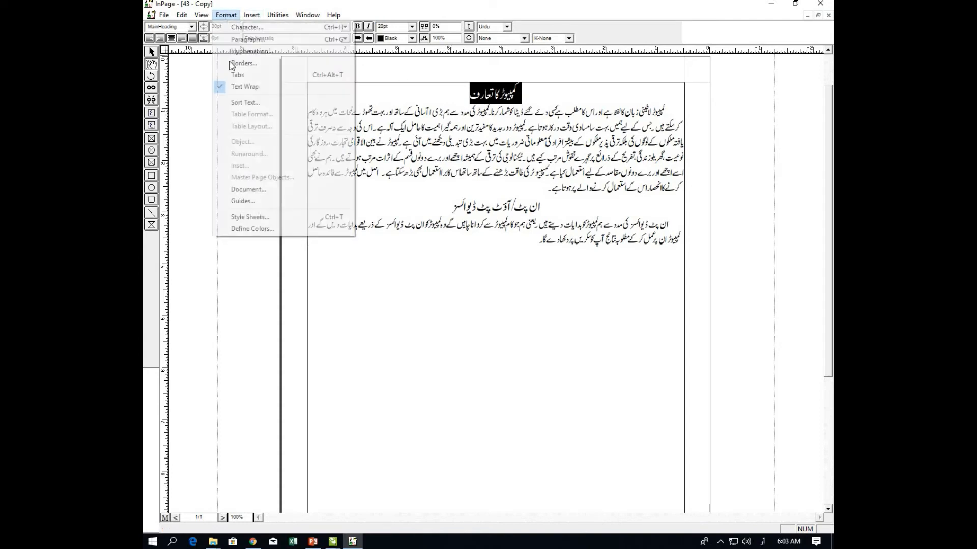
pyautogui.click(258, 217)
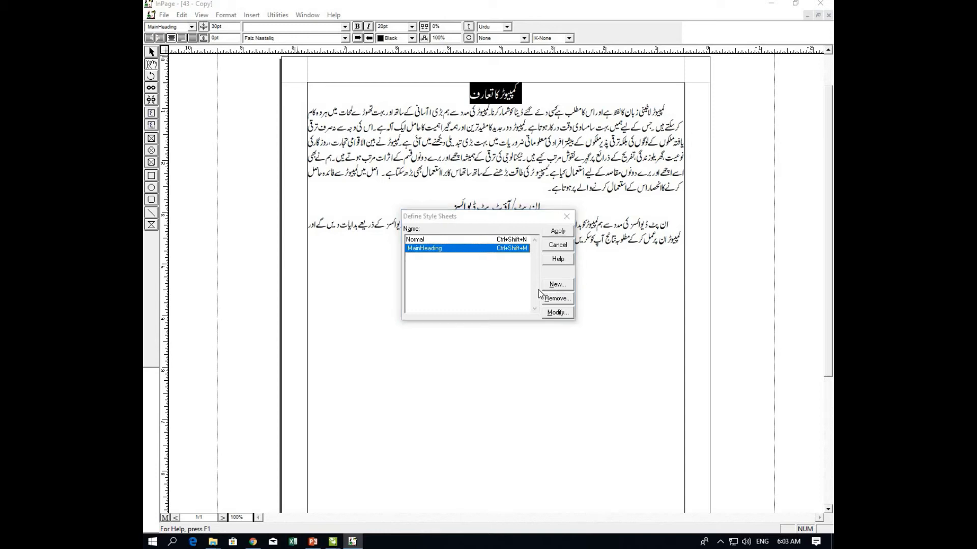
pyautogui.click(557, 312)
pyautogui.click(511, 294)
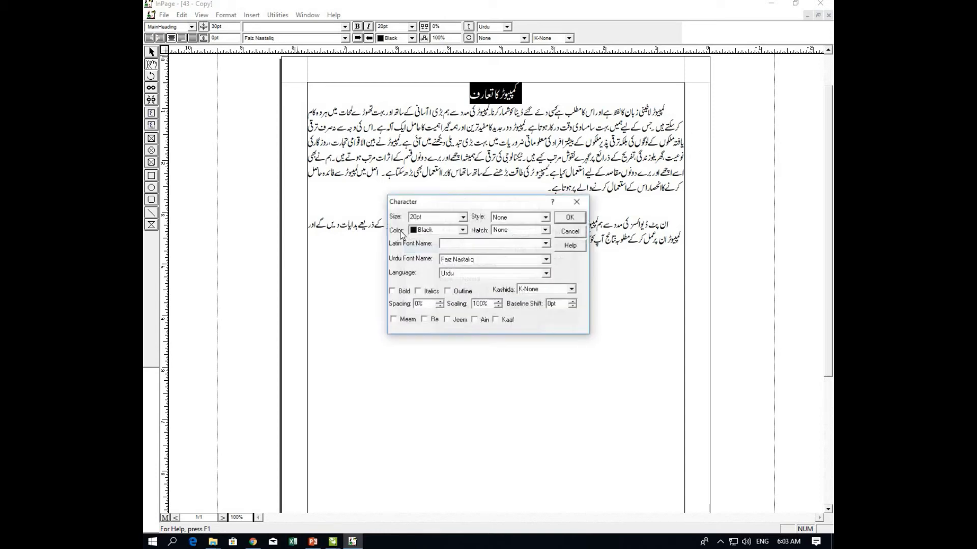
pyautogui.moveTo(426, 219); pyautogui.dragTo(395, 217)
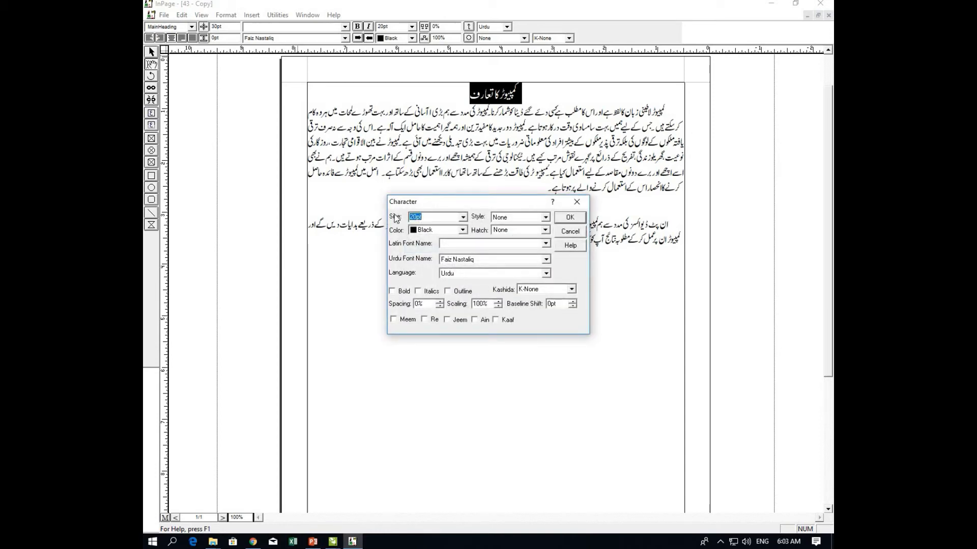
pyautogui.write('25')
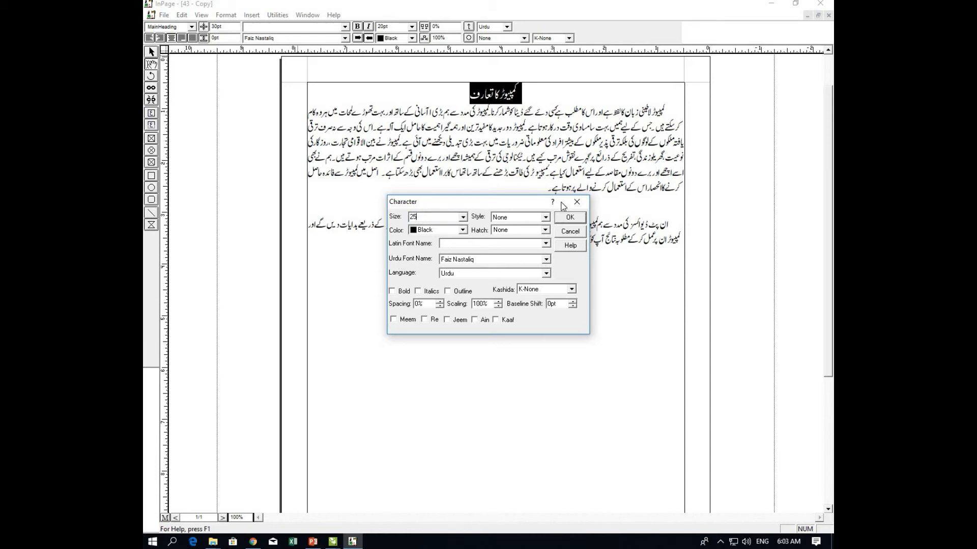
pyautogui.click(568, 219)
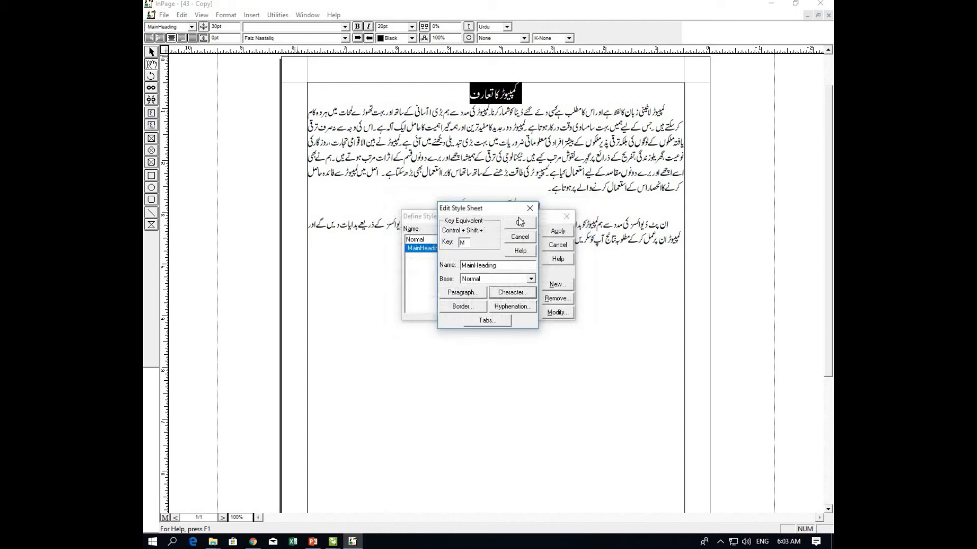
pyautogui.click(520, 223)
pyautogui.click(558, 244)
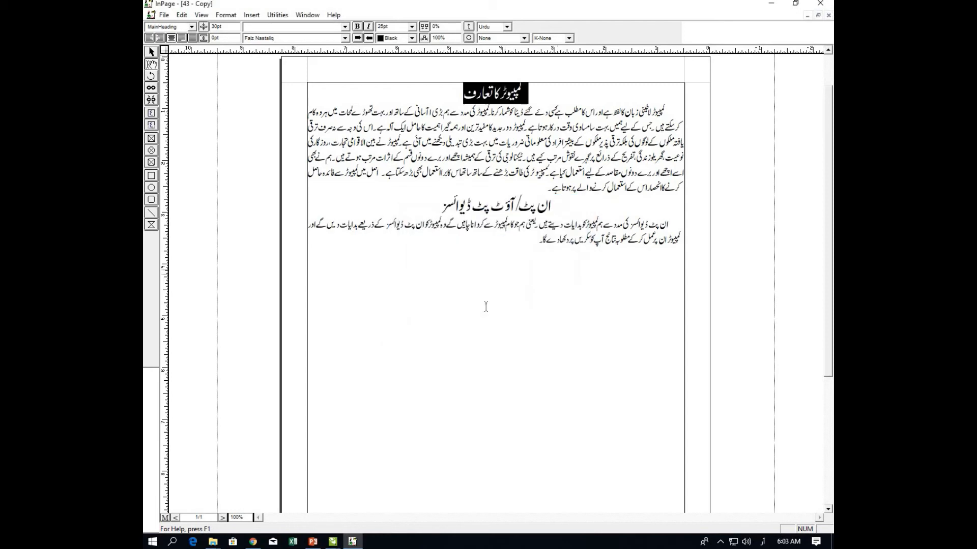
# - Select each of the two headings to check the updated MainHeading size, and dismiss the browser notification
pyautogui.click(504, 246)
pyautogui.moveTo(529, 89); pyautogui.dragTo(364, 77)
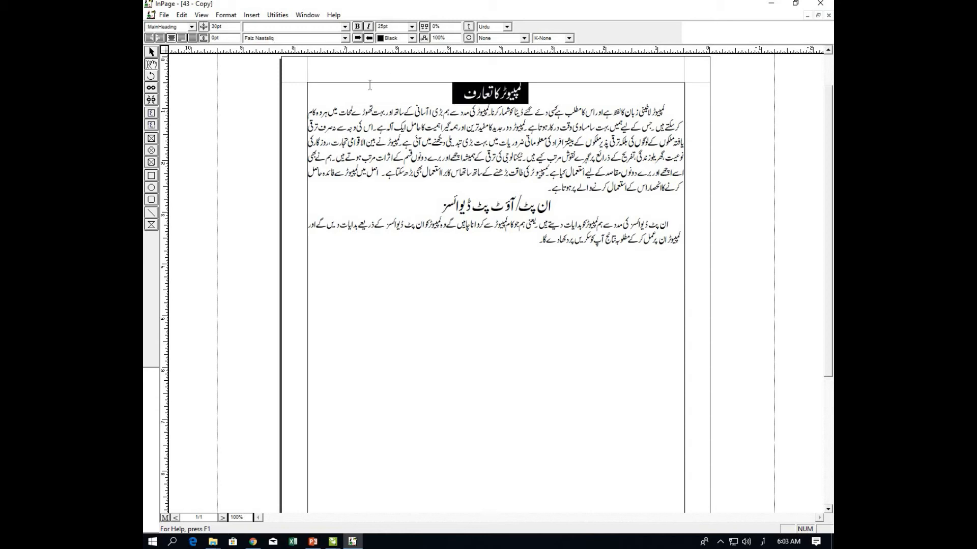
pyautogui.moveTo(552, 211); pyautogui.dragTo(429, 207)
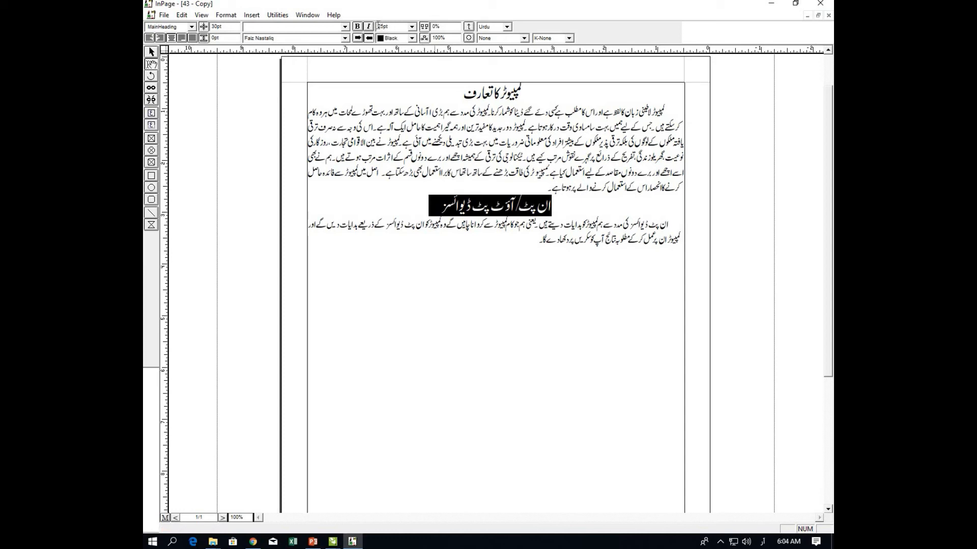
pyautogui.click(473, 256)
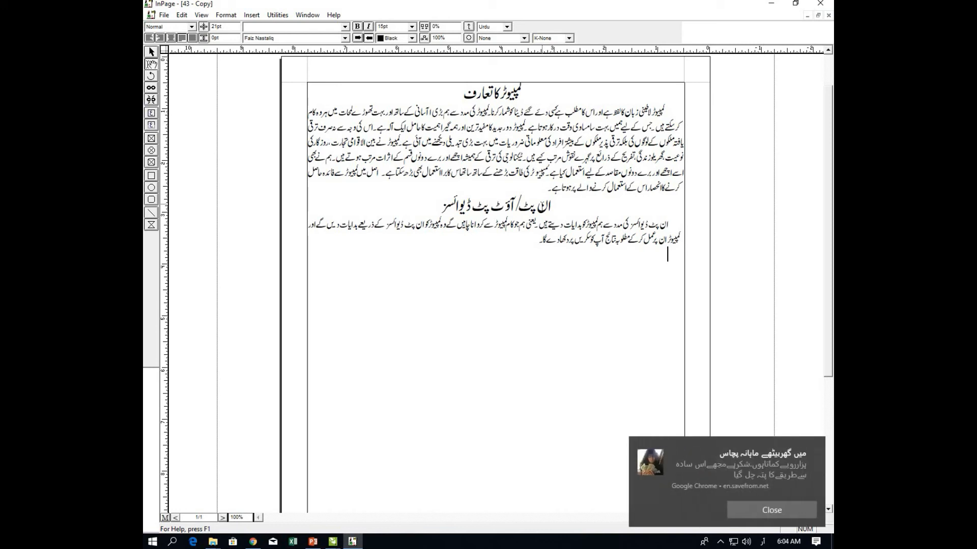
pyautogui.click(816, 444)
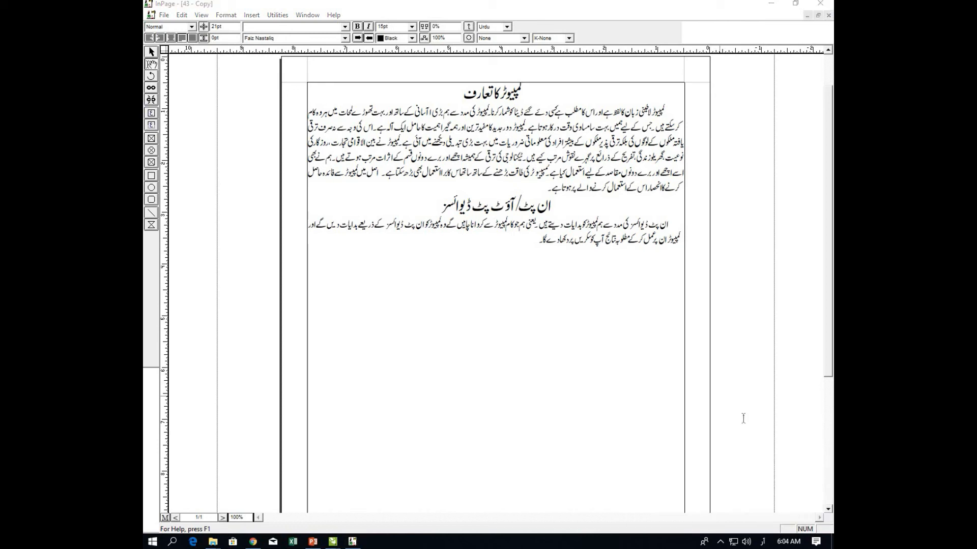
pyautogui.click(597, 333)
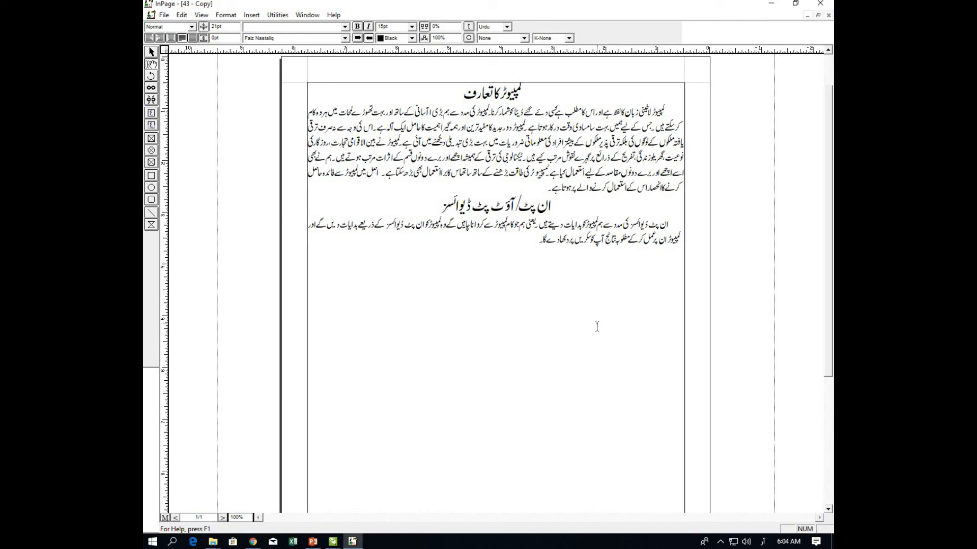